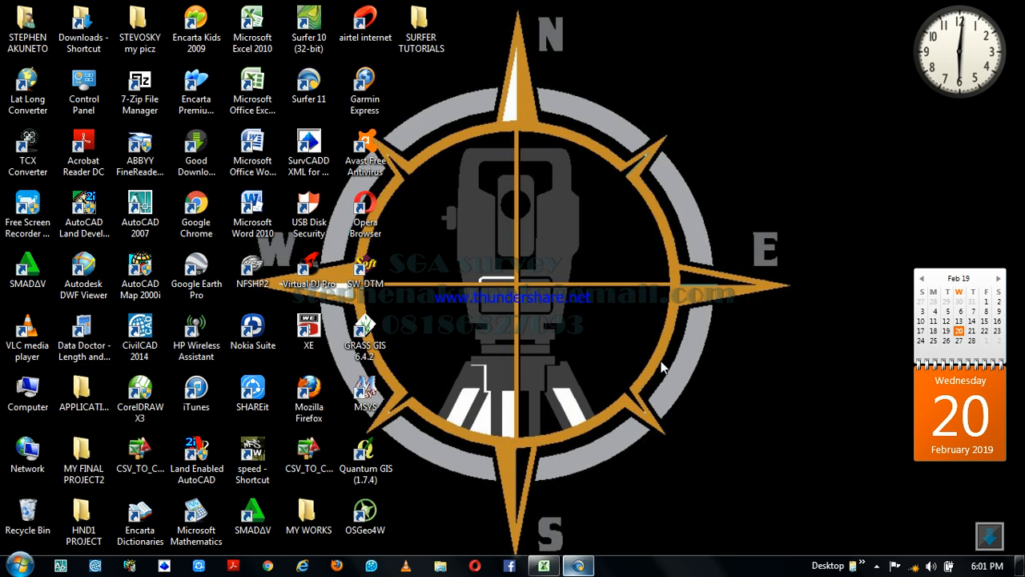
Step: Switch to Surfer and create a watershed map from the CONTOUR DATA grid in the SURFER TUTORIALS folder
{"action": "left_click", "coordinate": [578, 565]}
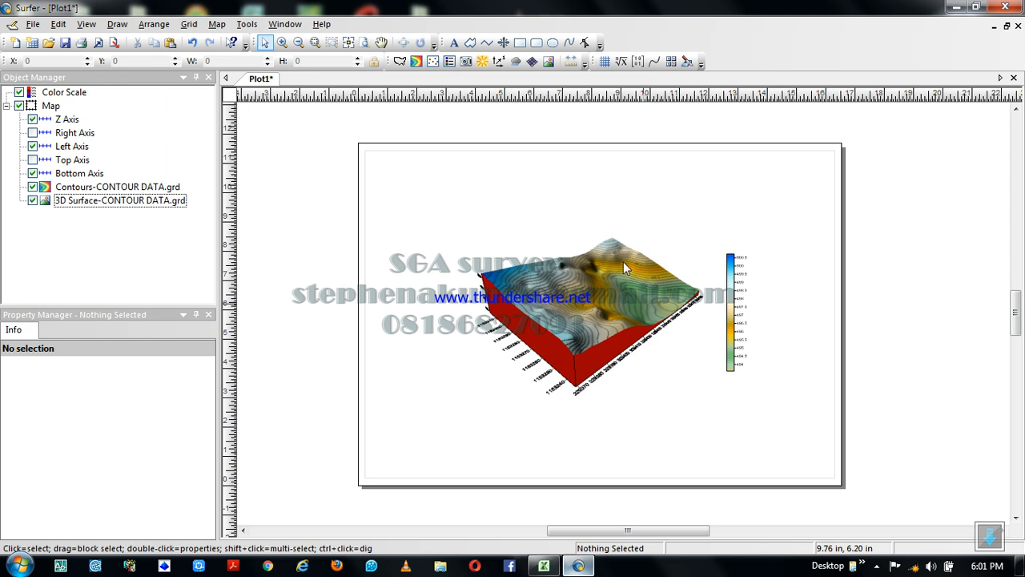
{"action": "left_click", "coordinate": [516, 63]}
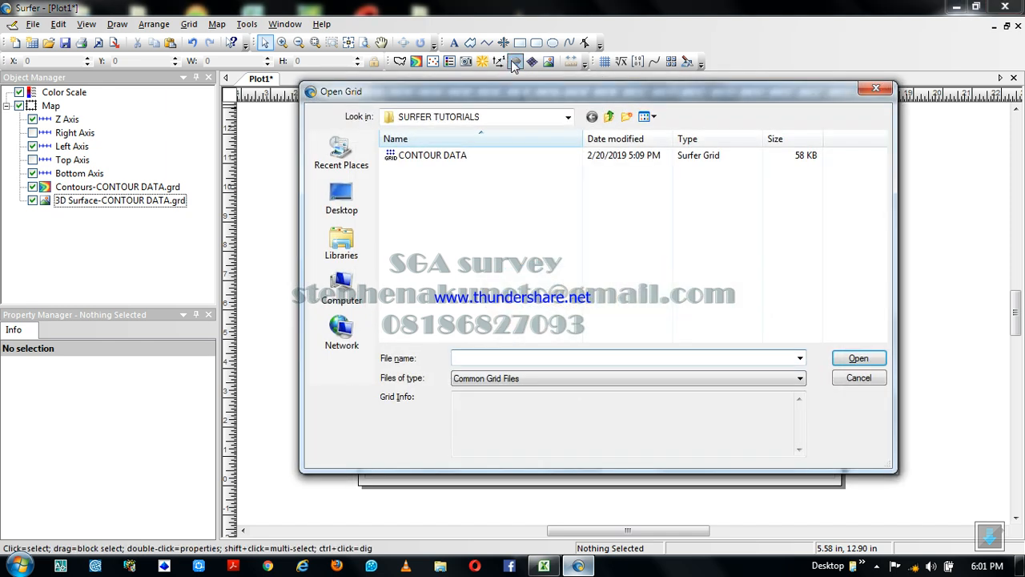
{"action": "left_click", "coordinate": [549, 158]}
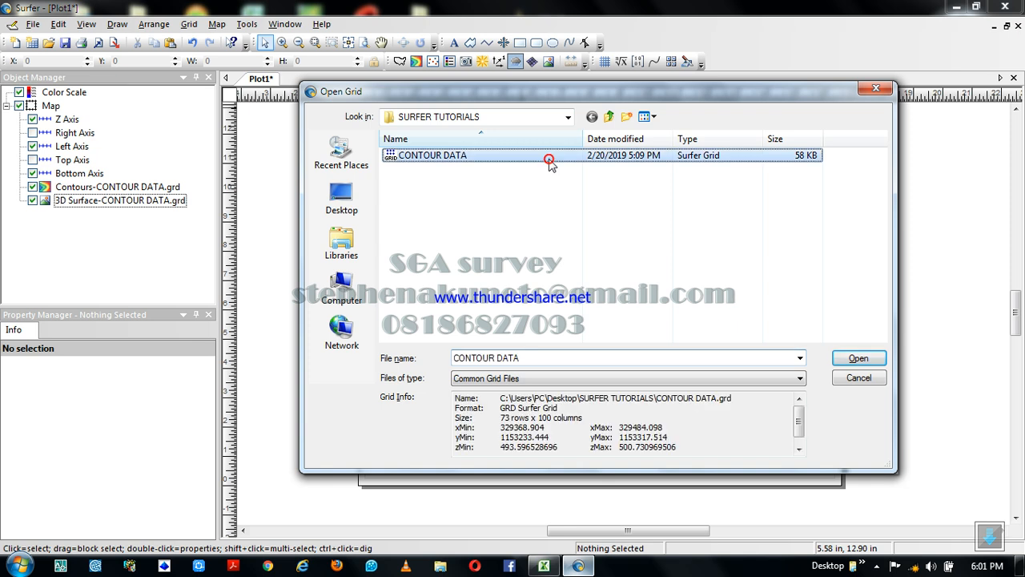
{"action": "left_click", "coordinate": [845, 359]}
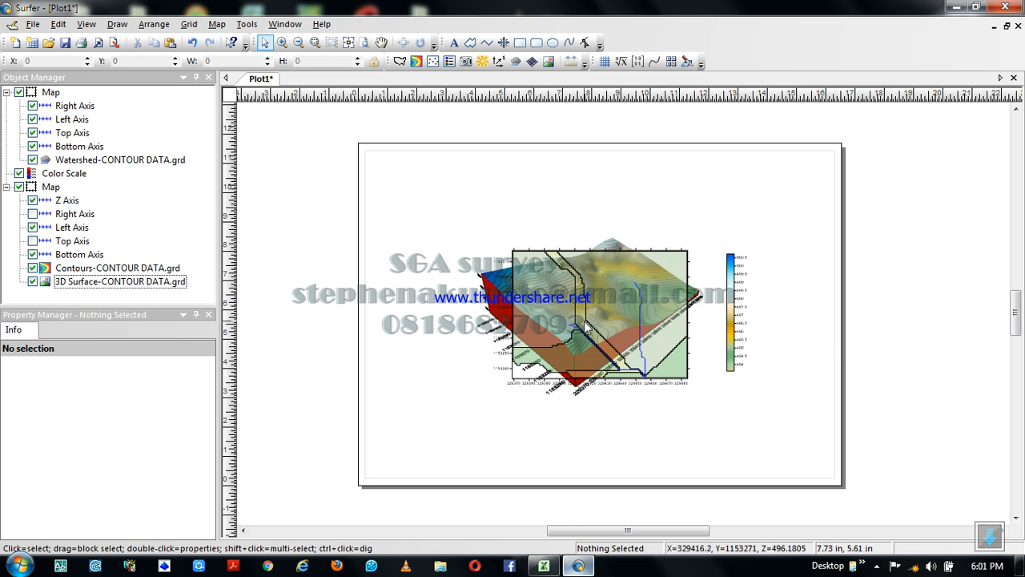
Step: Move the watershed map to the page's upper-left corner, clear of the 3D surface, and hide its right, left, top and bottom axes
{"action": "left_click", "coordinate": [587, 318]}
{"action": "left_click_drag", "start_coordinate": [587, 319], "coordinate": [433, 223]}
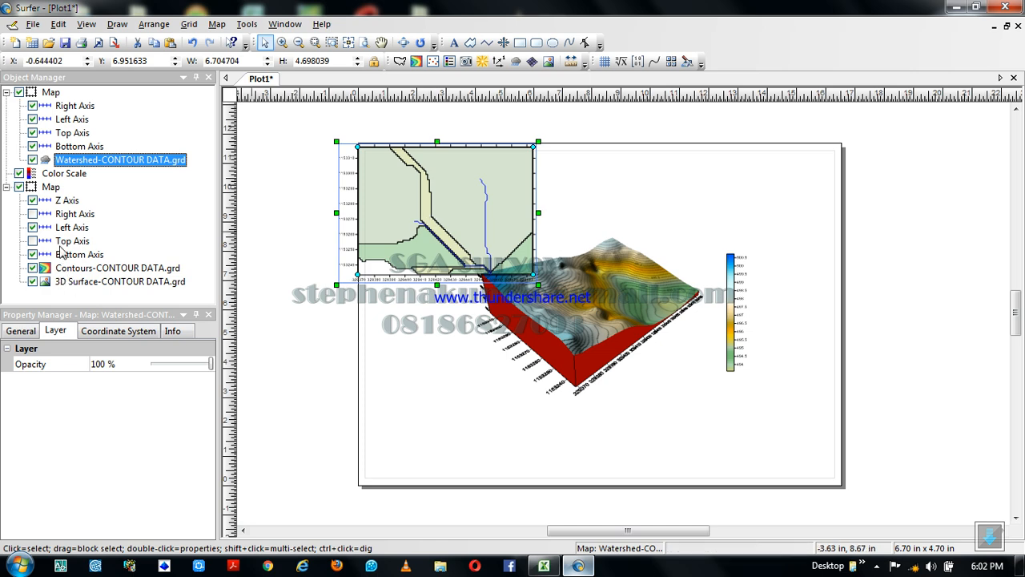
{"action": "left_click", "coordinate": [33, 105]}
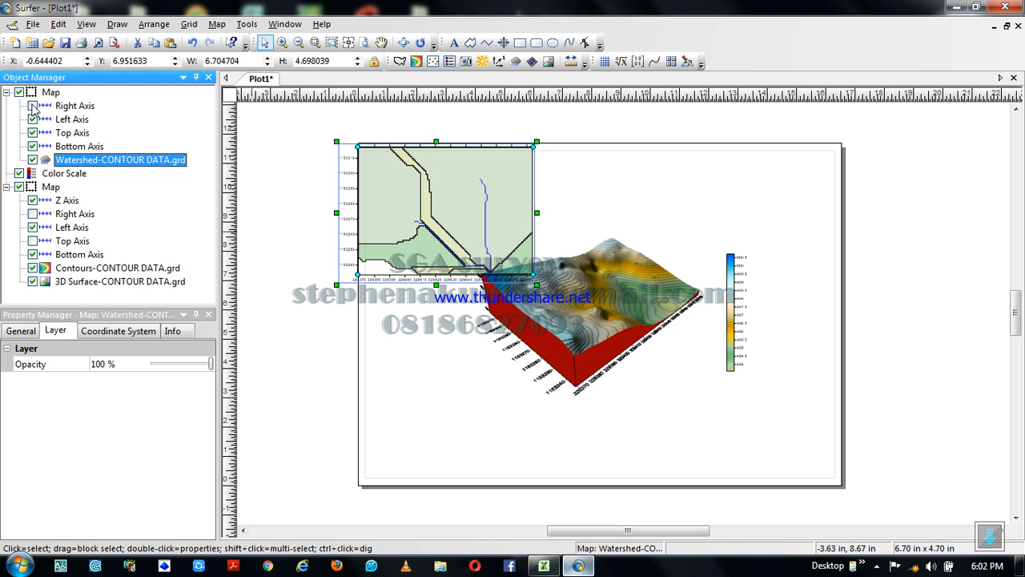
{"action": "left_click", "coordinate": [33, 119]}
{"action": "left_click", "coordinate": [32, 133]}
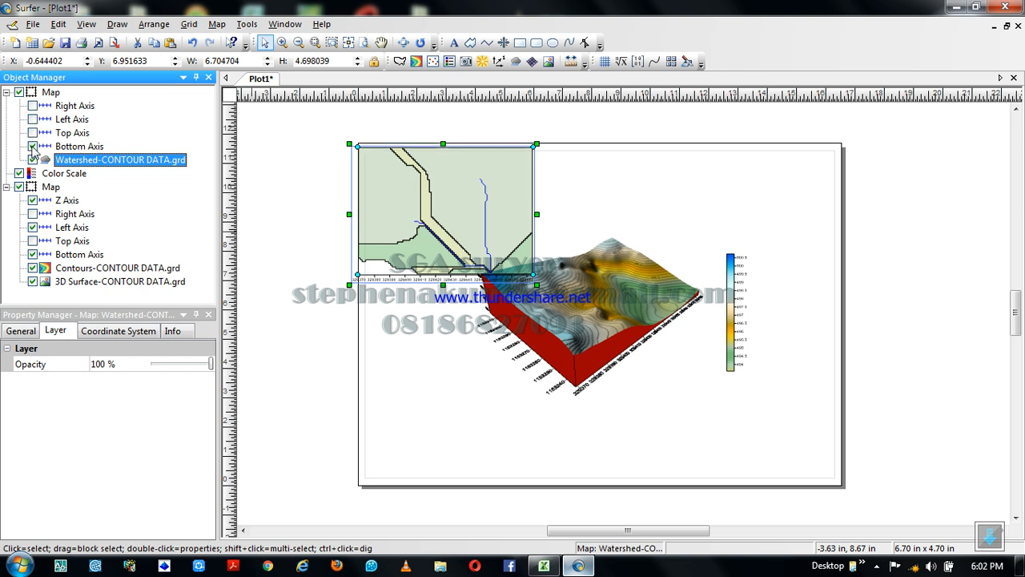
{"action": "left_click", "coordinate": [32, 146]}
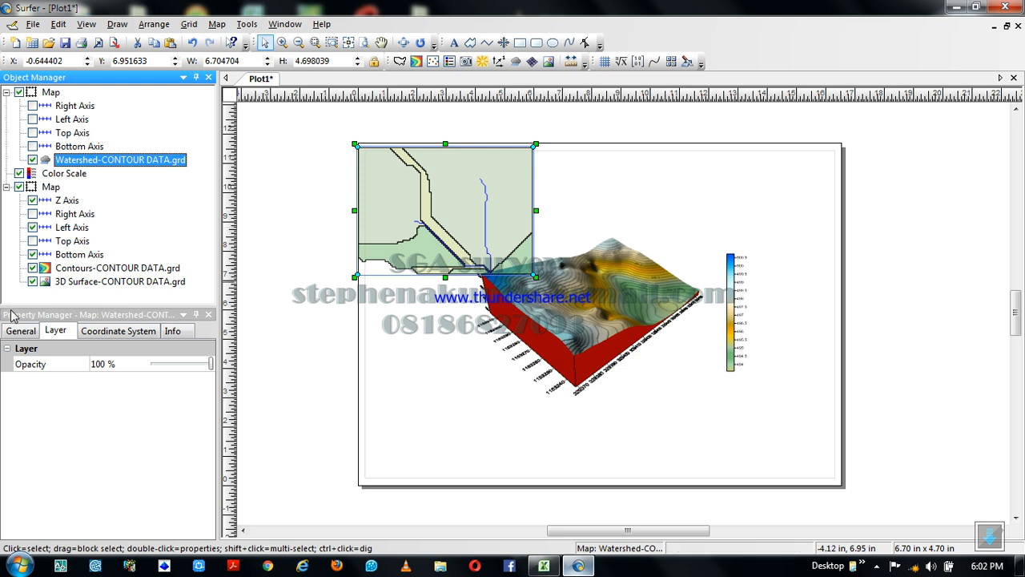
Step: Show the watershed layer's general properties with the input grid and depressions settings expanded
{"action": "left_click", "coordinate": [22, 330]}
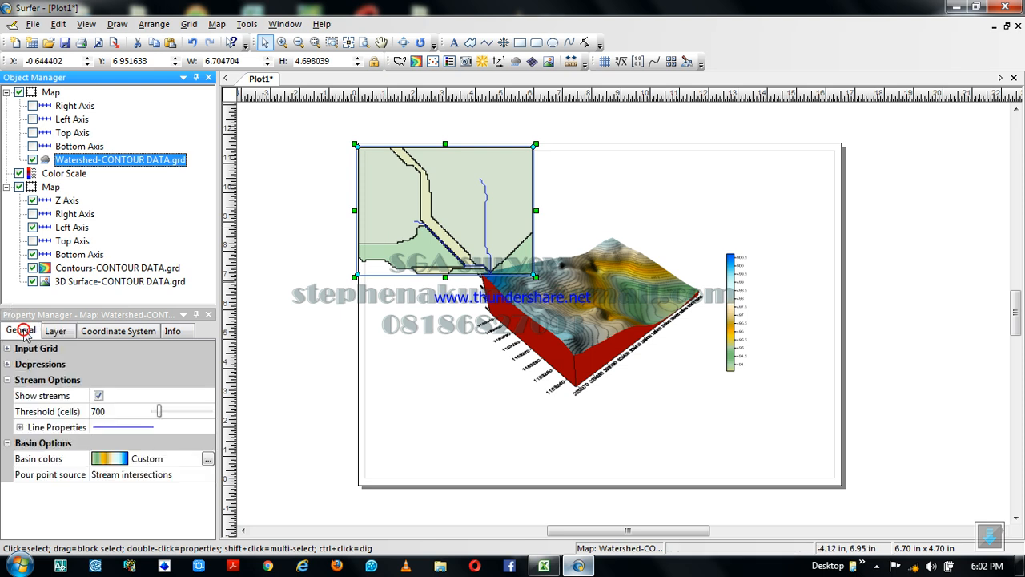
{"action": "left_click", "coordinate": [7, 348]}
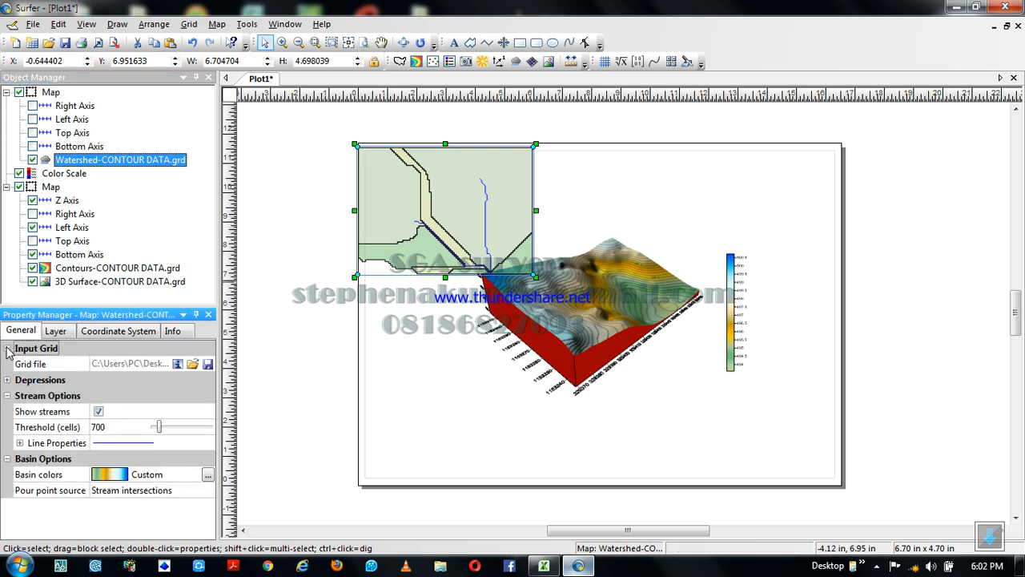
{"action": "left_click", "coordinate": [7, 380]}
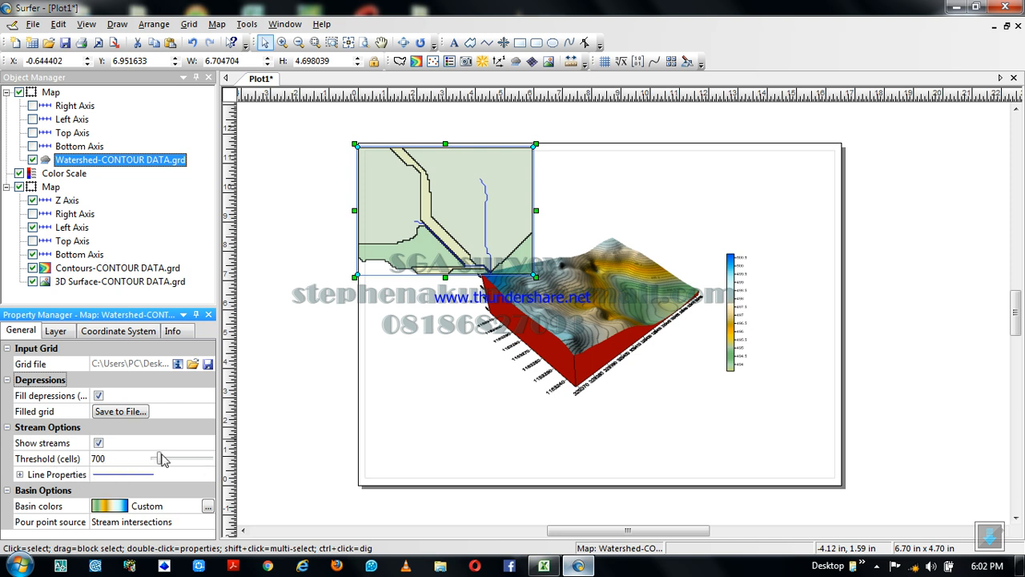
Step: Try stream thresholds of 600 and 500 cells on the watershed layer
{"action": "left_click", "coordinate": [133, 461]}
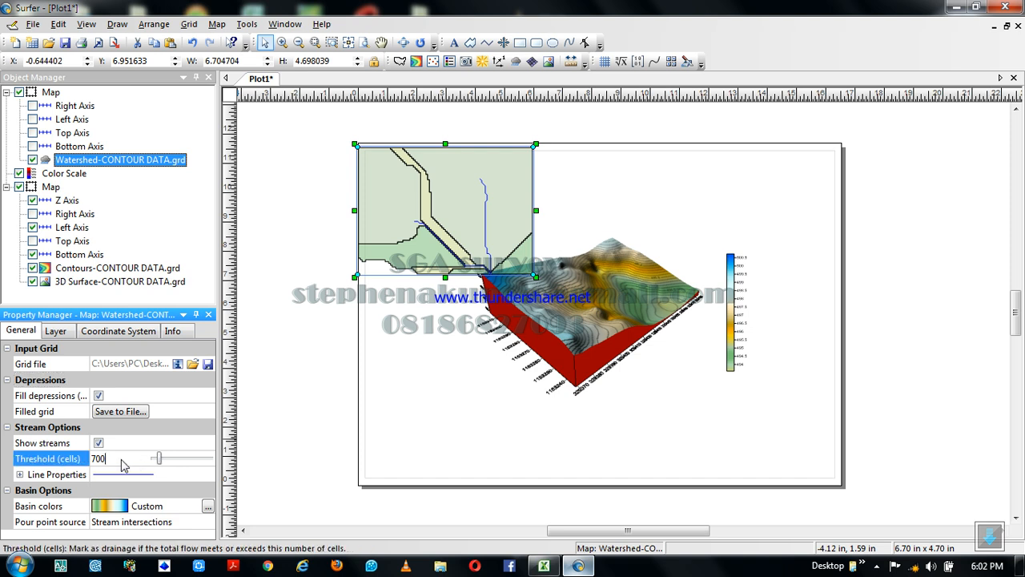
{"action": "key", "text": "BackSpace"}
{"action": "key", "text": "BackSpace"}
{"action": "type", "text": "6"}
{"action": "type", "text": "00"}
{"action": "left_click", "coordinate": [70, 454]}
{"action": "type", "text": "500"}
{"action": "key", "text": "Return"}
Step: Set the watershed layer's stream threshold to 100 cells
{"action": "left_click", "coordinate": [111, 458]}
{"action": "type", "text": "100"}
{"action": "key", "text": "Return"}
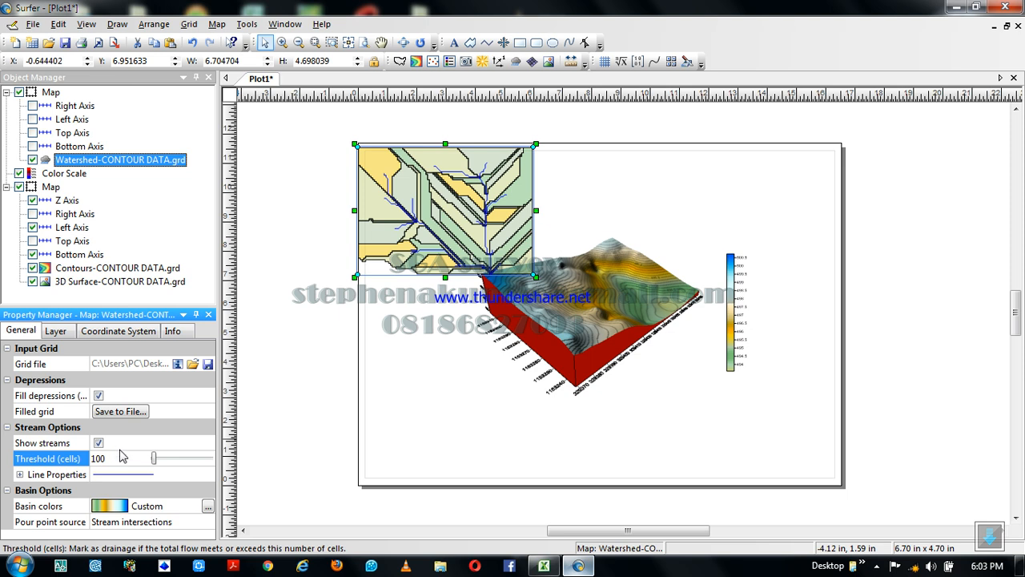
Step: Set the watershed layer's pour point source to None in the basin options, keeping the custom basin colors
{"action": "left_click", "coordinate": [7, 349]}
{"action": "left_click", "coordinate": [8, 365]}
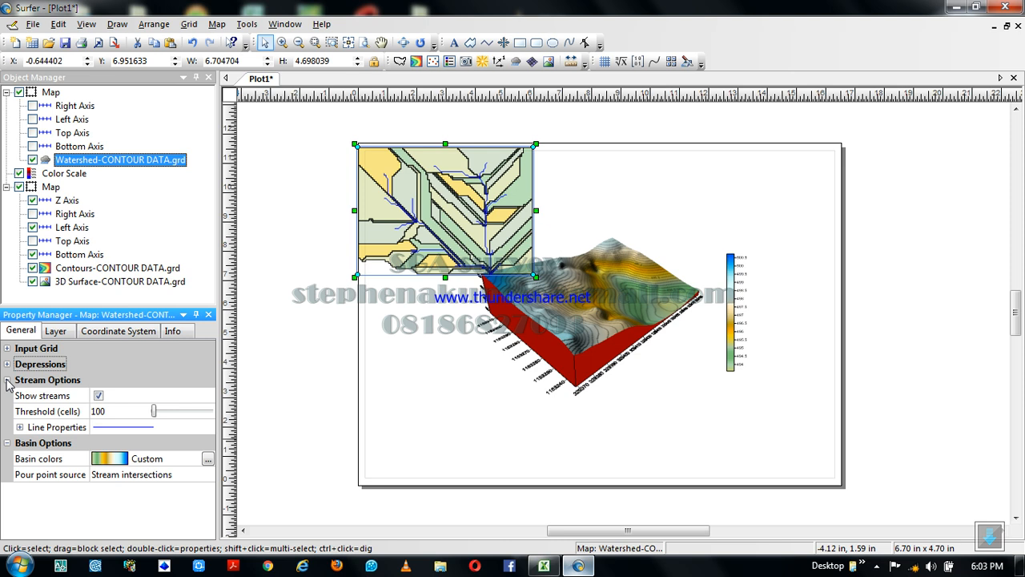
{"action": "left_click", "coordinate": [7, 379]}
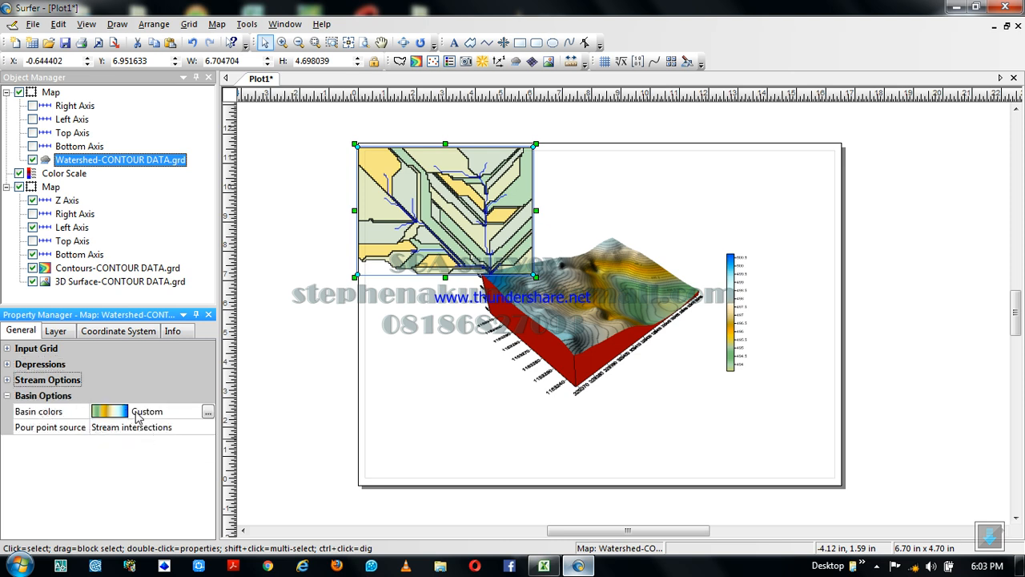
{"action": "left_click", "coordinate": [172, 414]}
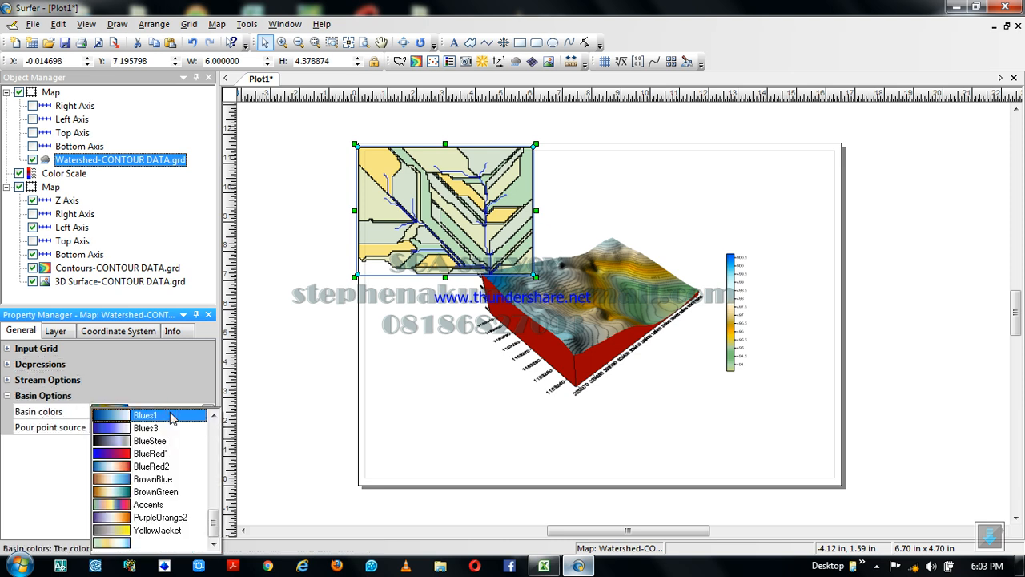
{"action": "left_click", "coordinate": [169, 382]}
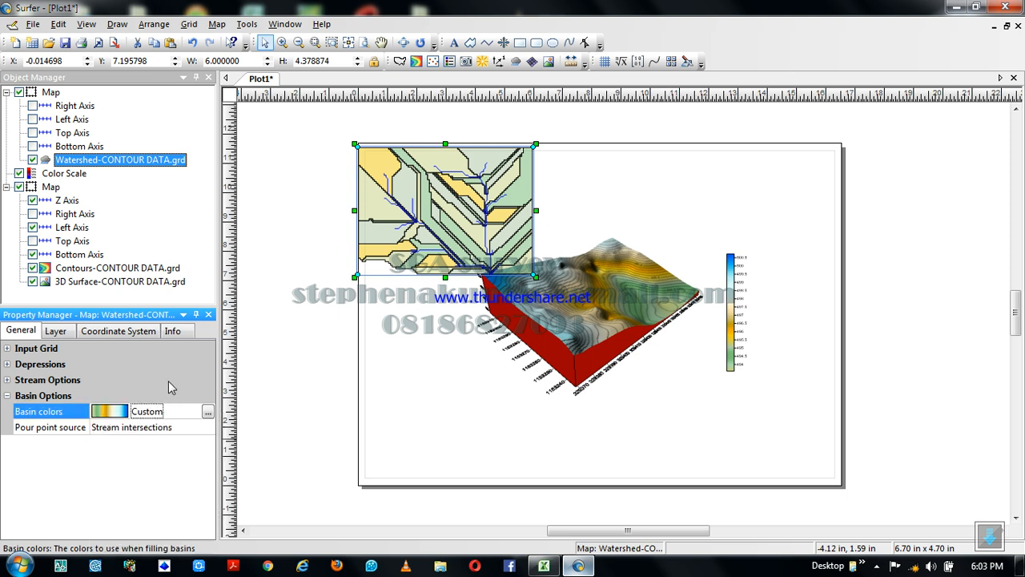
{"action": "left_click", "coordinate": [134, 429]}
{"action": "left_click", "coordinate": [128, 442]}
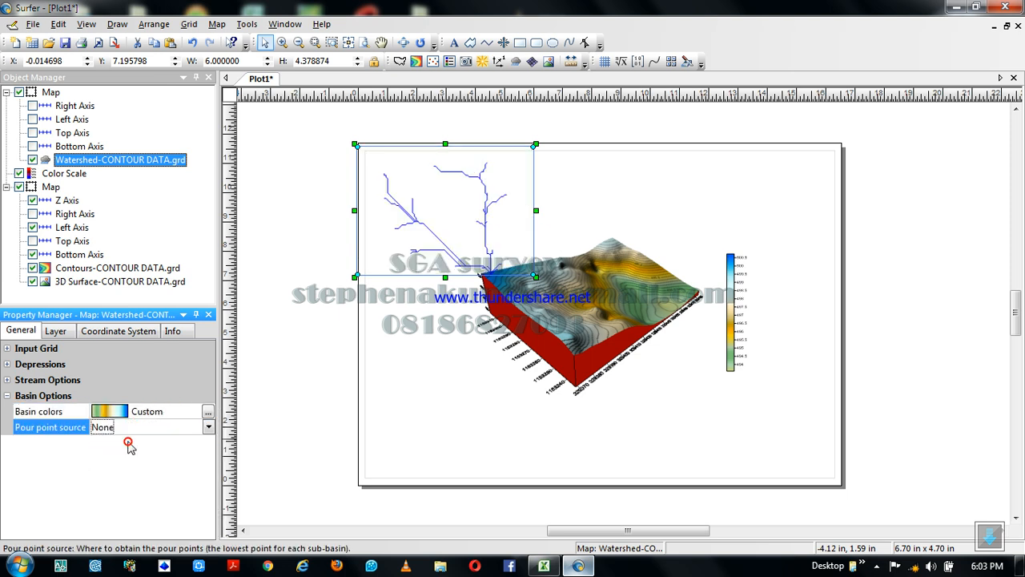
{"action": "left_click", "coordinate": [399, 387]}
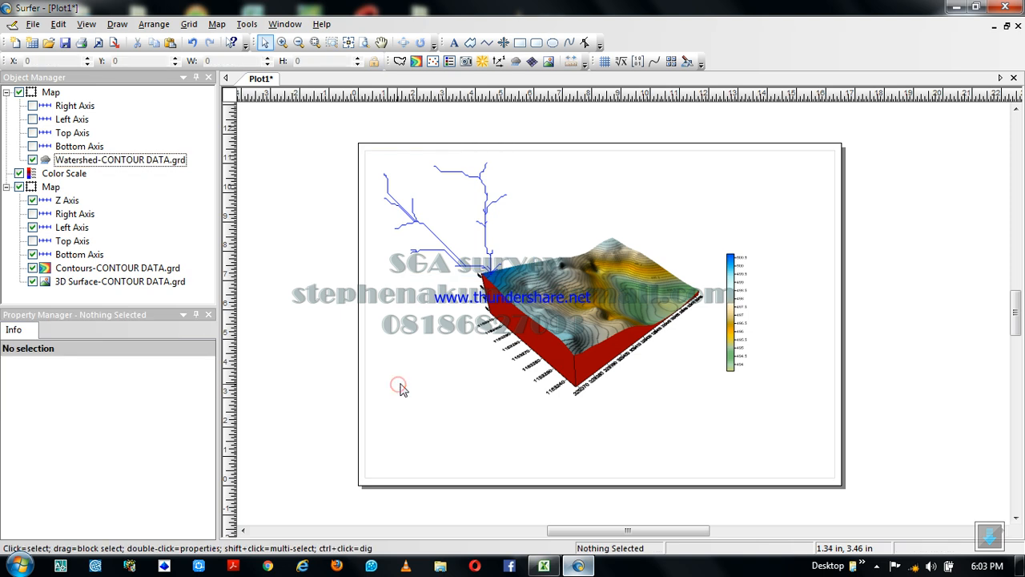
Step: Increase the line width of the watershed map's streams to 0.070 in
{"action": "left_click", "coordinate": [430, 235]}
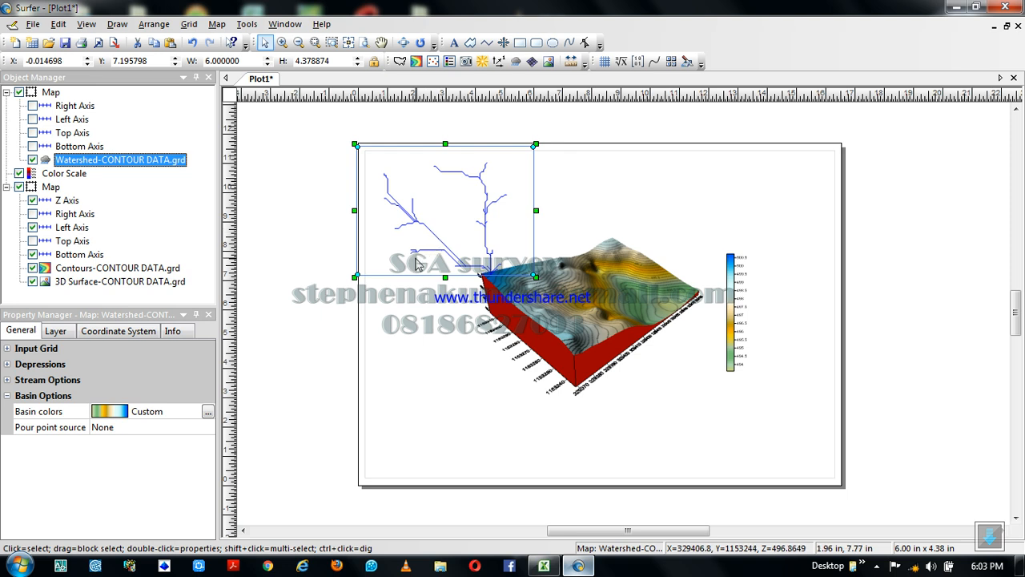
{"action": "left_click", "coordinate": [7, 396]}
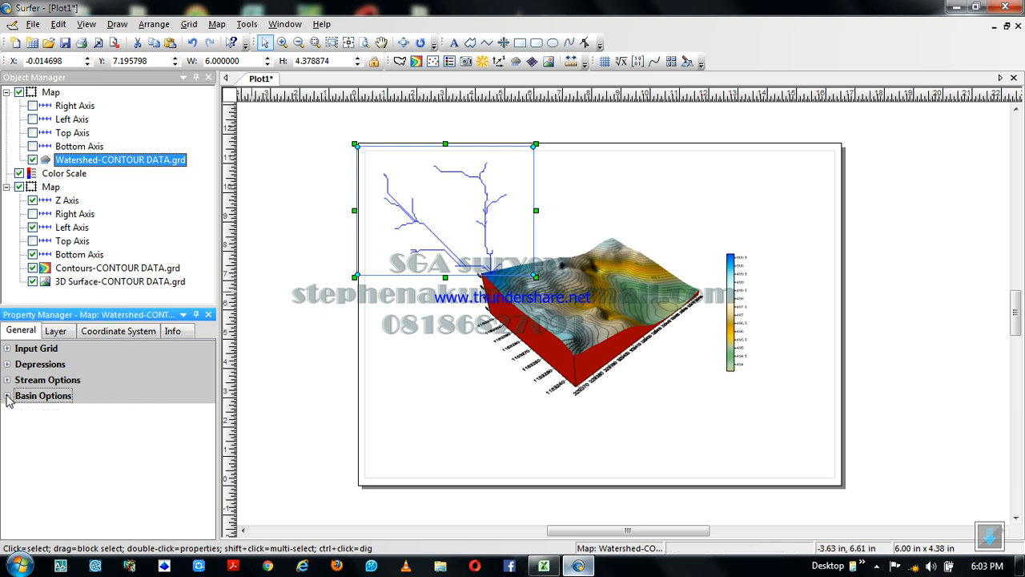
{"action": "left_click", "coordinate": [7, 379]}
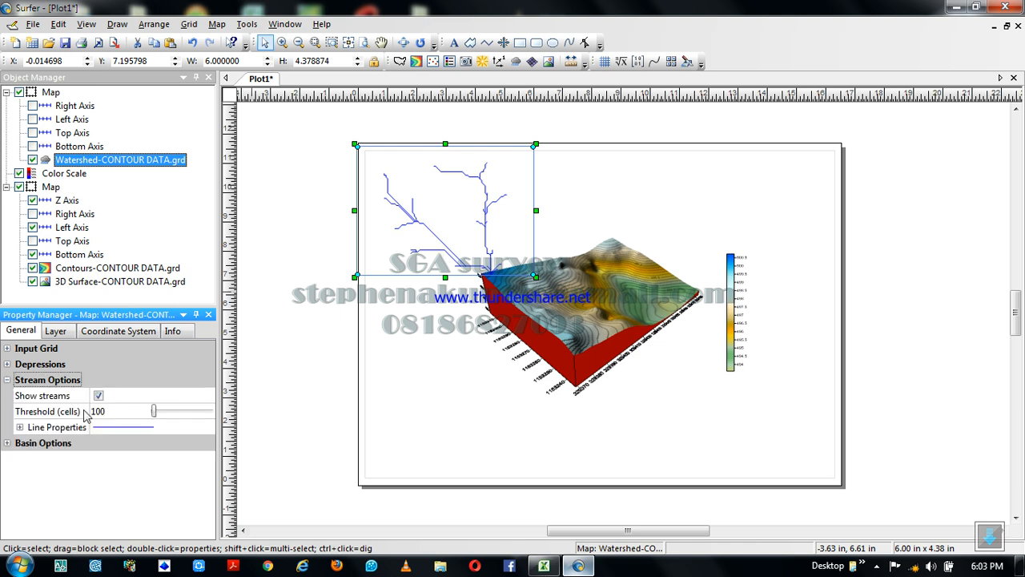
{"action": "left_click", "coordinate": [19, 427]}
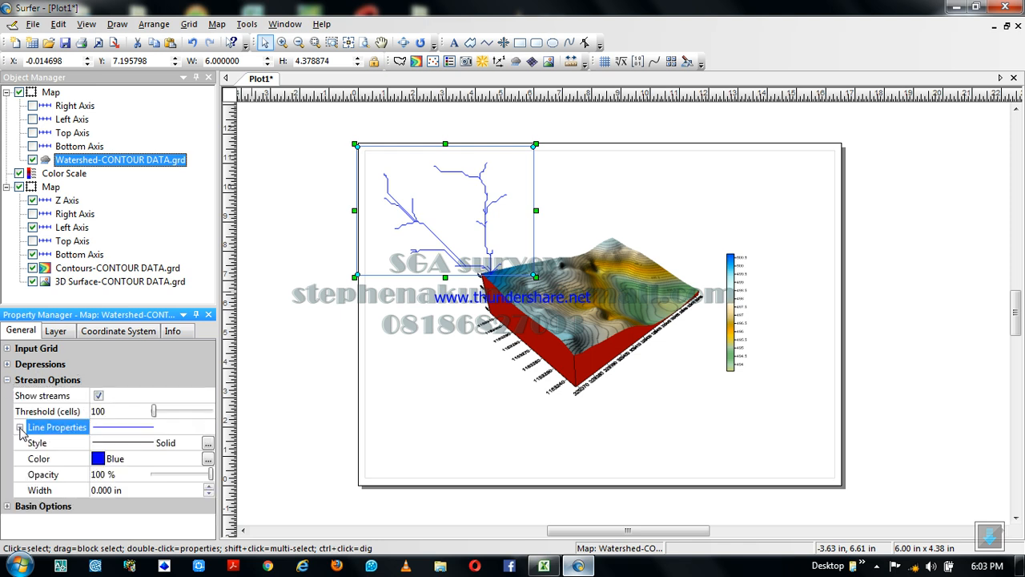
{"action": "left_click", "coordinate": [209, 486]}
{"action": "left_click", "coordinate": [210, 486]}
{"action": "left_click", "coordinate": [209, 486]}
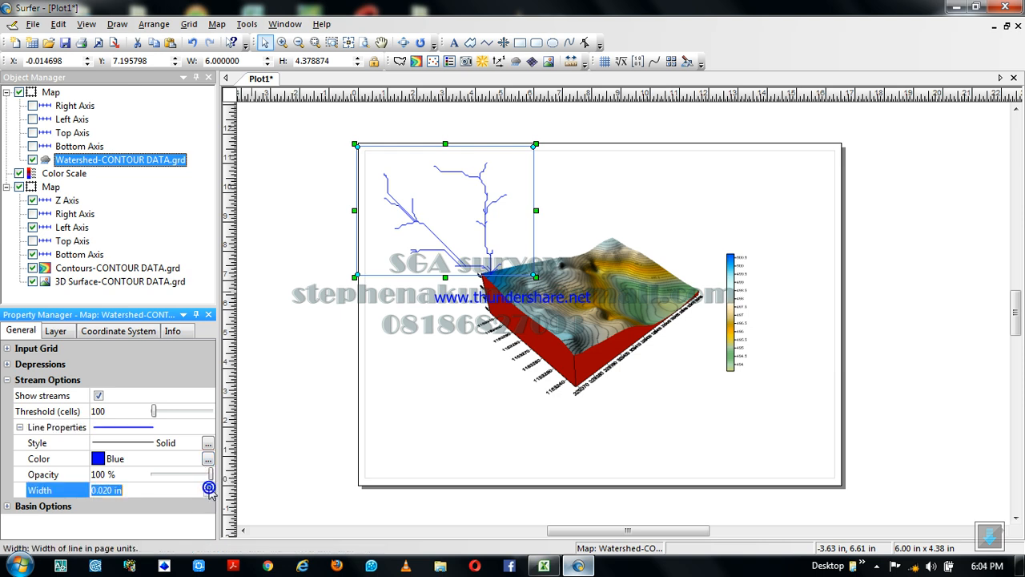
{"action": "left_click", "coordinate": [209, 486]}
{"action": "left_click", "coordinate": [209, 486]}
{"action": "left_click", "coordinate": [209, 486]}
{"action": "left_click", "coordinate": [209, 486]}
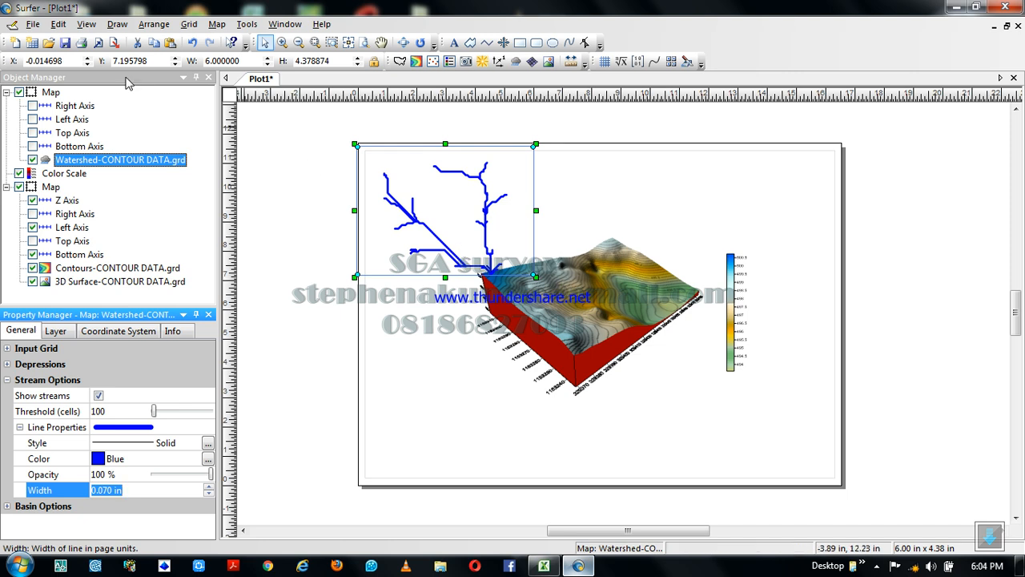
Step: Select all objects in the plot and overlay the watershed map on the 3D surface map
{"action": "left_click", "coordinate": [58, 24]}
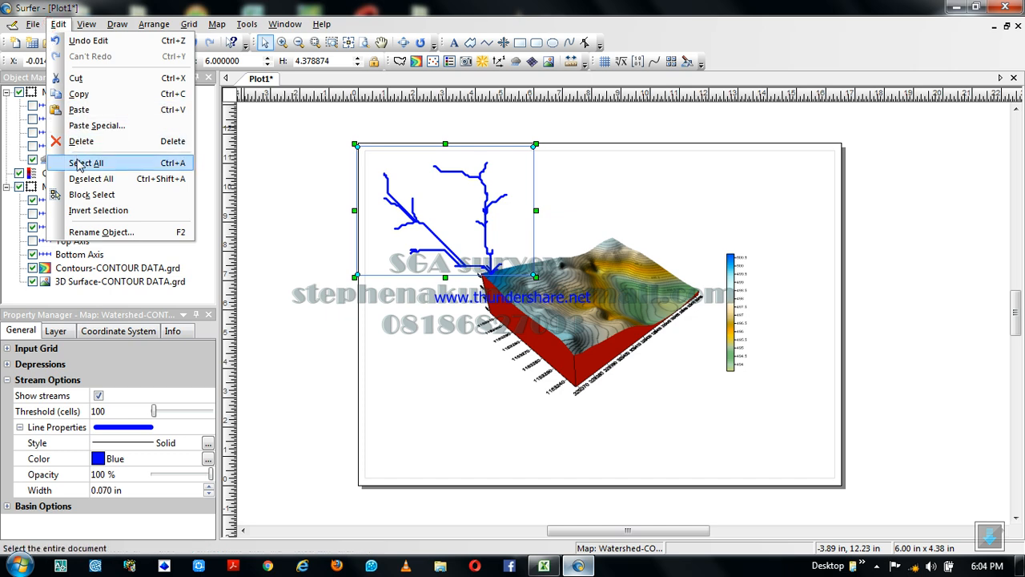
{"action": "left_click", "coordinate": [78, 163]}
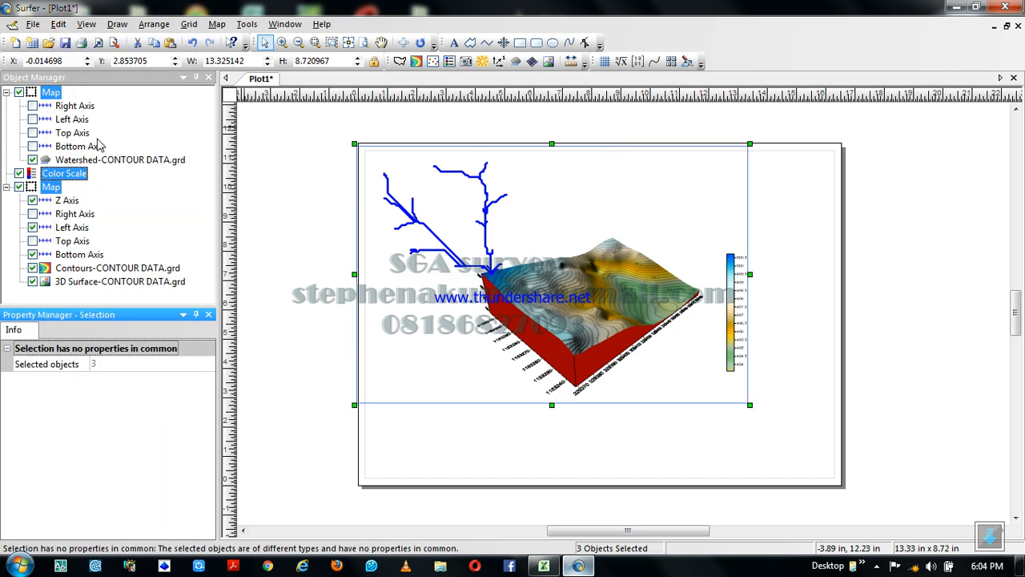
{"action": "left_click", "coordinate": [218, 24]}
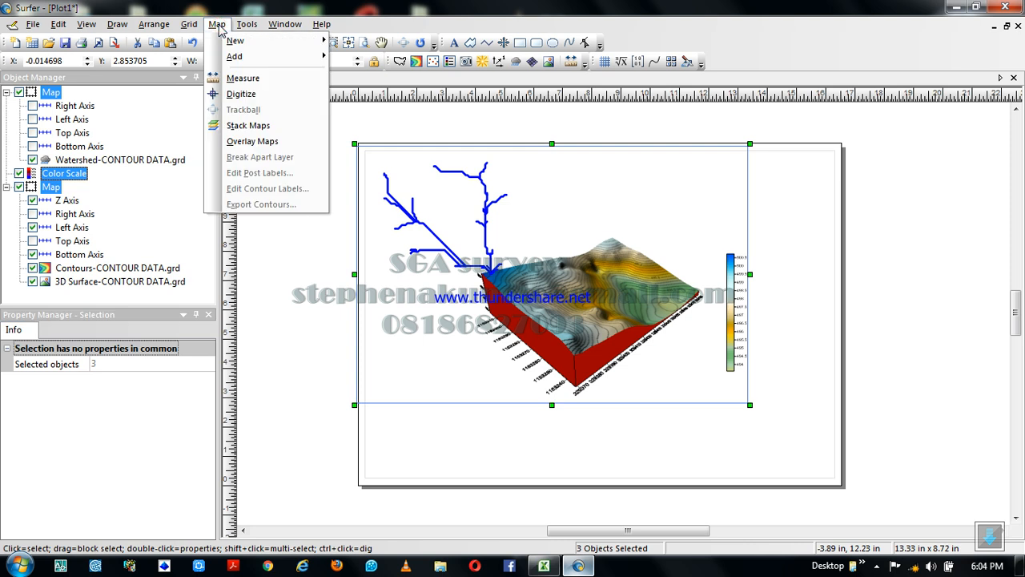
{"action": "left_click", "coordinate": [238, 142]}
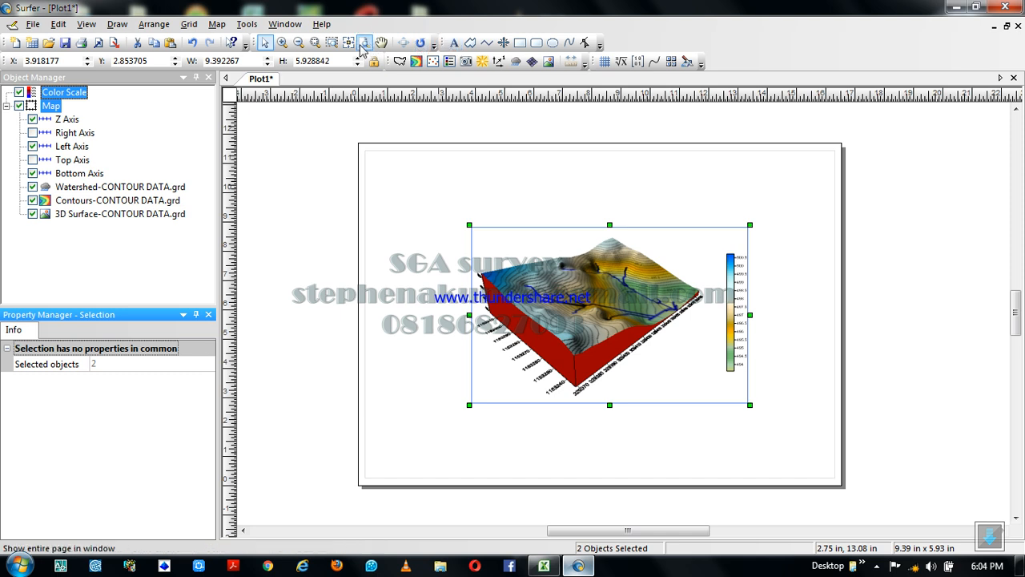
Step: Examine the stream lines draped over the 3D surface at close range, and deselect the map
{"action": "left_click", "coordinate": [591, 312], "text": "ctrl"}
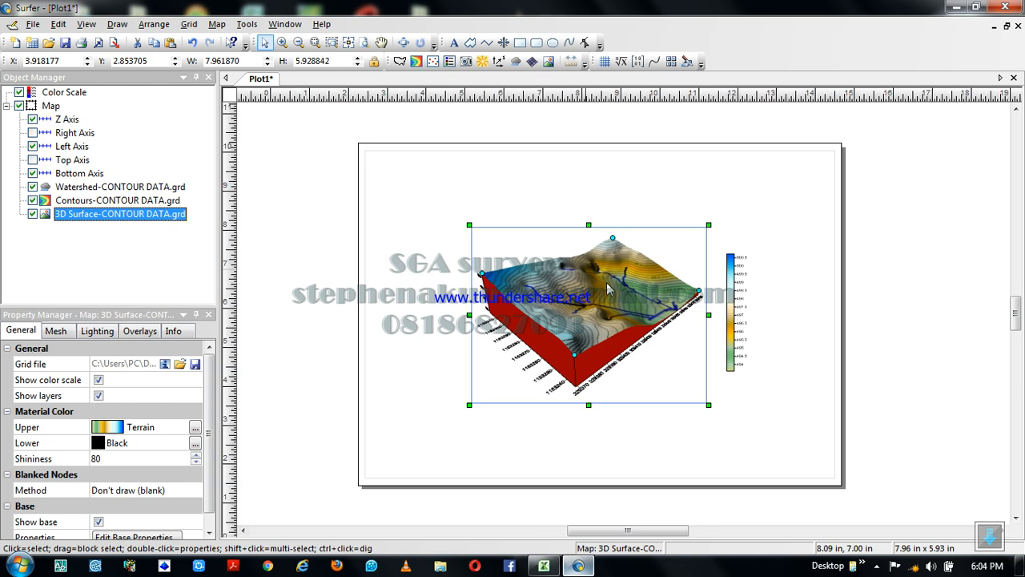
{"action": "scroll", "coordinate": [617, 288], "scroll_direction": "up", "scroll_amount": 2}
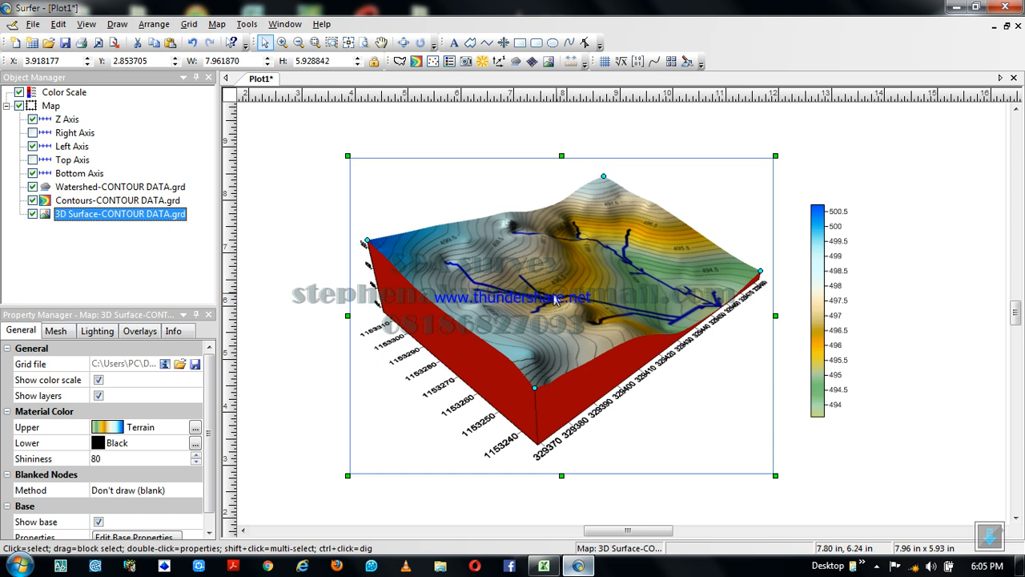
{"action": "scroll", "coordinate": [563, 298], "scroll_direction": "down", "scroll_amount": 1, "text": "ctrl"}
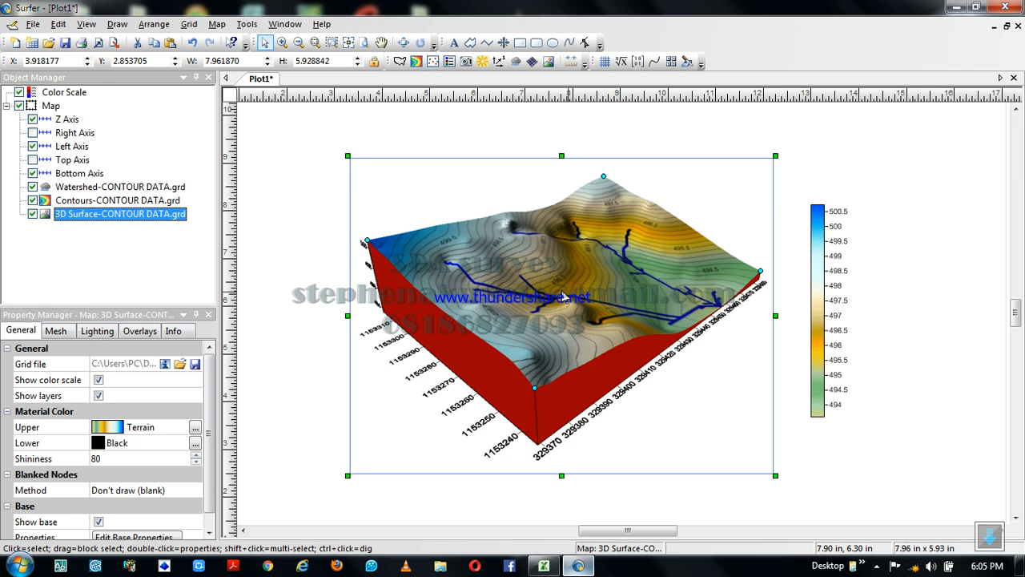
{"action": "scroll", "coordinate": [563, 298], "scroll_direction": "down", "scroll_amount": 1, "text": "ctrl"}
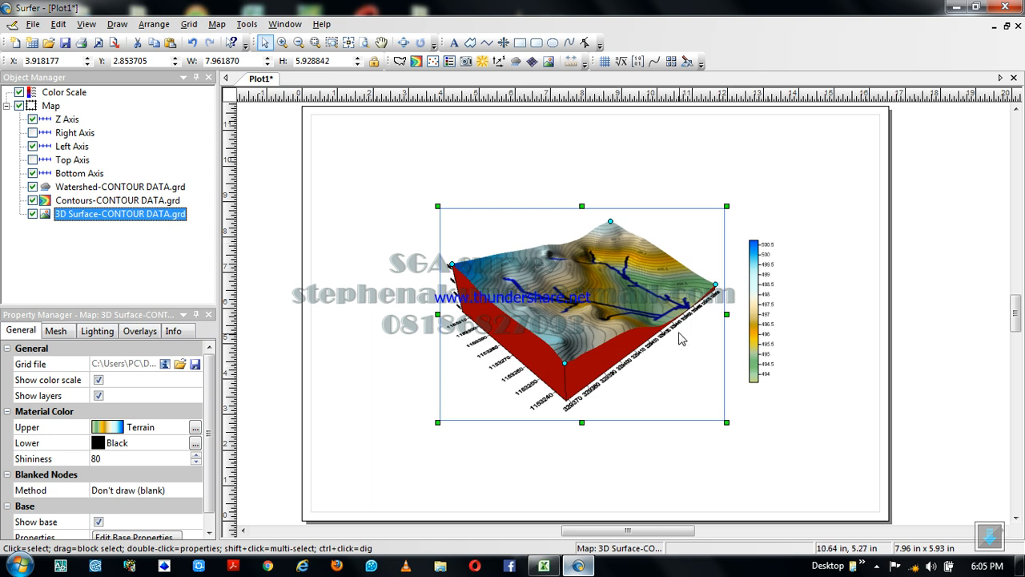
{"action": "left_click", "coordinate": [788, 429]}
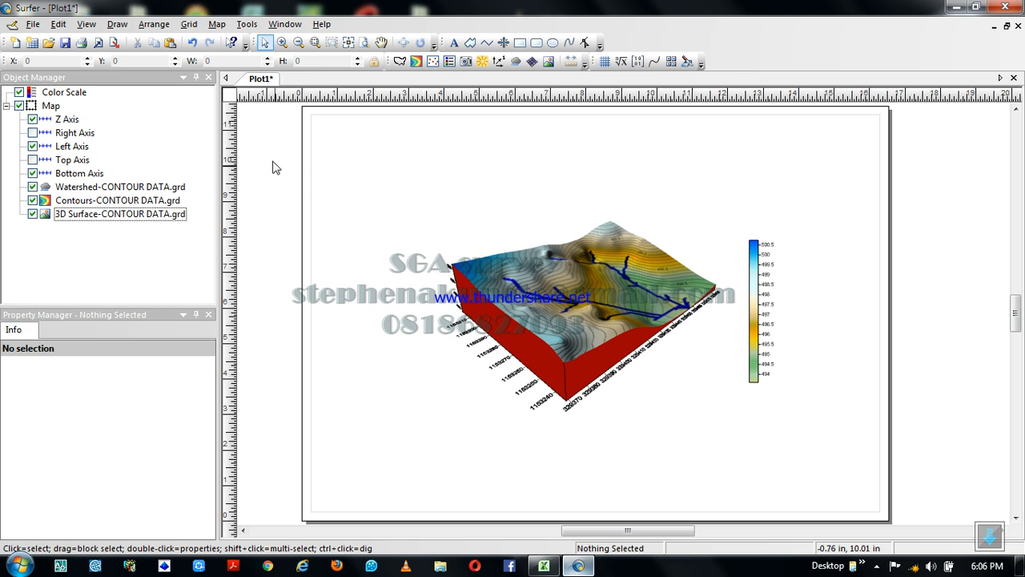
Step: Start a text object above the 3D map with the wording "3 DIMENSION MAP"
{"action": "left_click", "coordinate": [453, 44]}
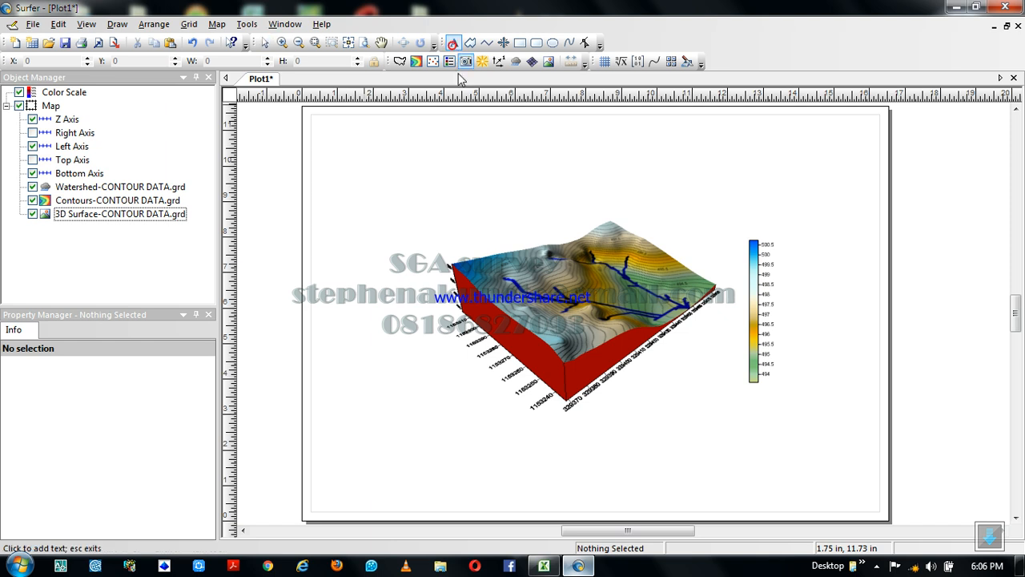
{"action": "left_click", "coordinate": [479, 134]}
{"action": "type", "text": "3 DIMEN"}
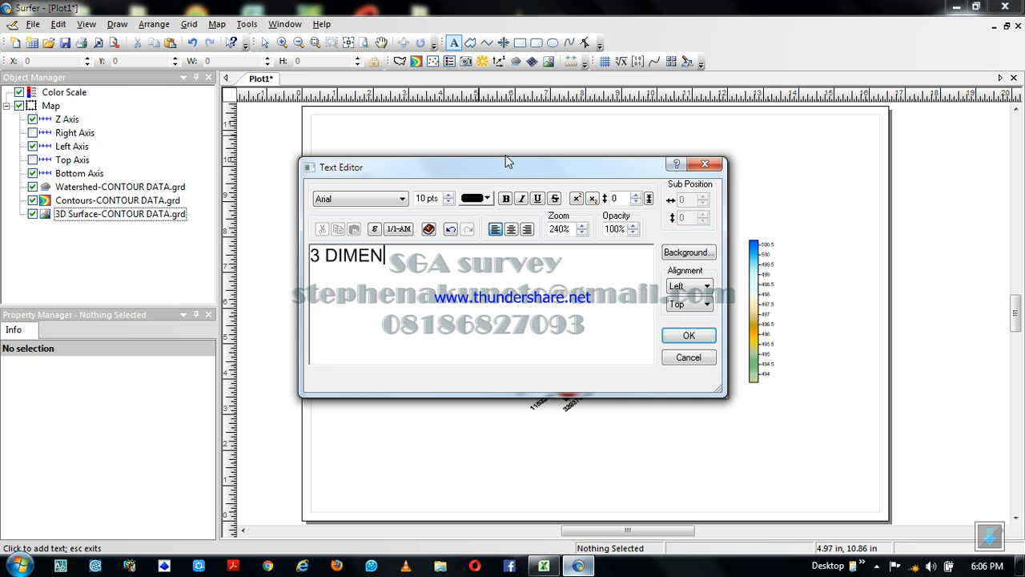
{"action": "type", "text": "SION MA"}
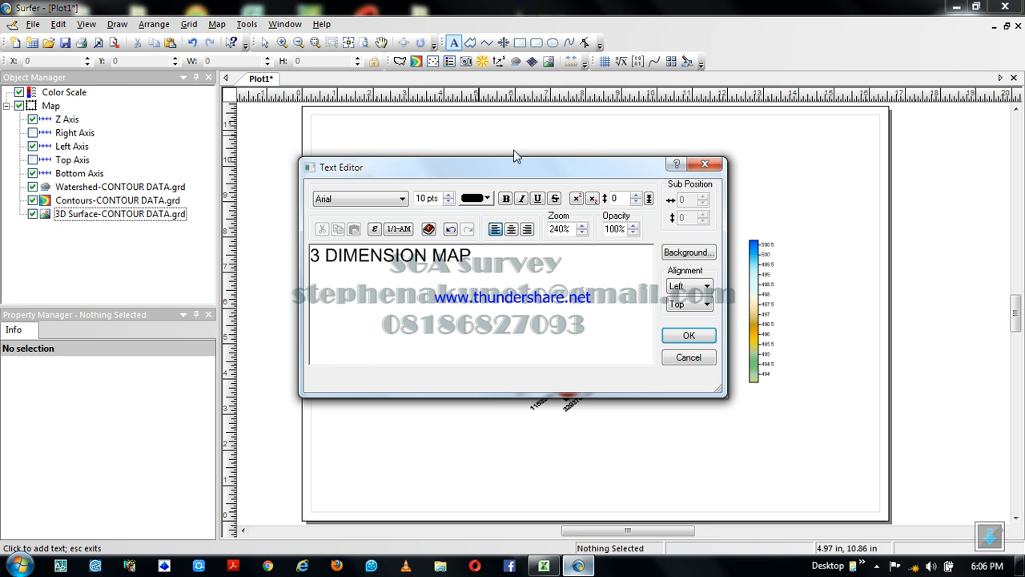
{"action": "type", "text": "P"}
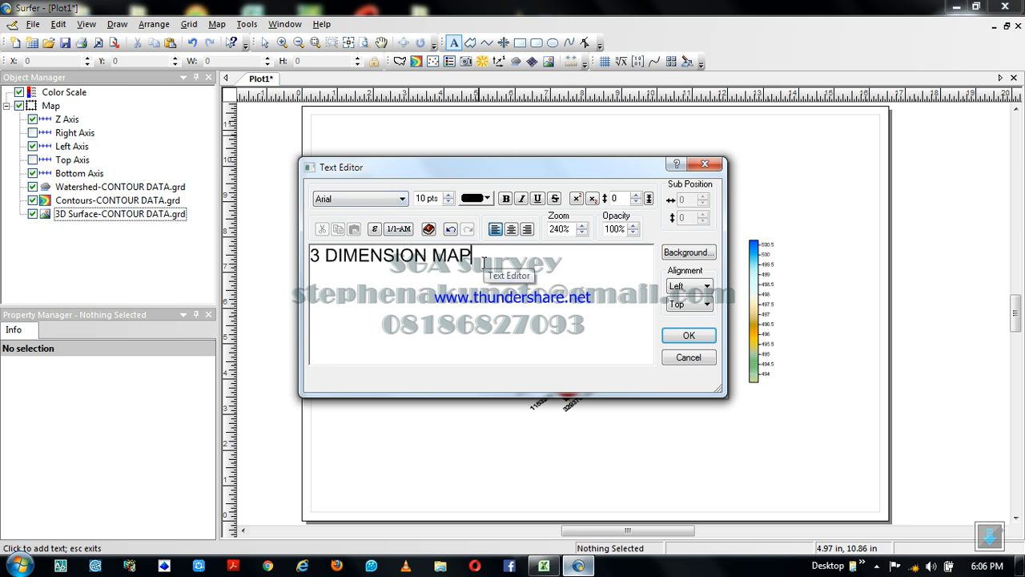
Step: Set the whole "3 DIMENSION MAP" text to 22 points and place it on the plot
{"action": "key", "text": "ctrl+shift+Left"}
{"action": "key", "text": "ctrl+shift+Left"}
{"action": "key", "text": "ctrl+shift+Left"}
{"action": "left_click", "coordinate": [447, 196]}
{"action": "left_click", "coordinate": [447, 195]}
{"action": "left_click", "coordinate": [448, 196]}
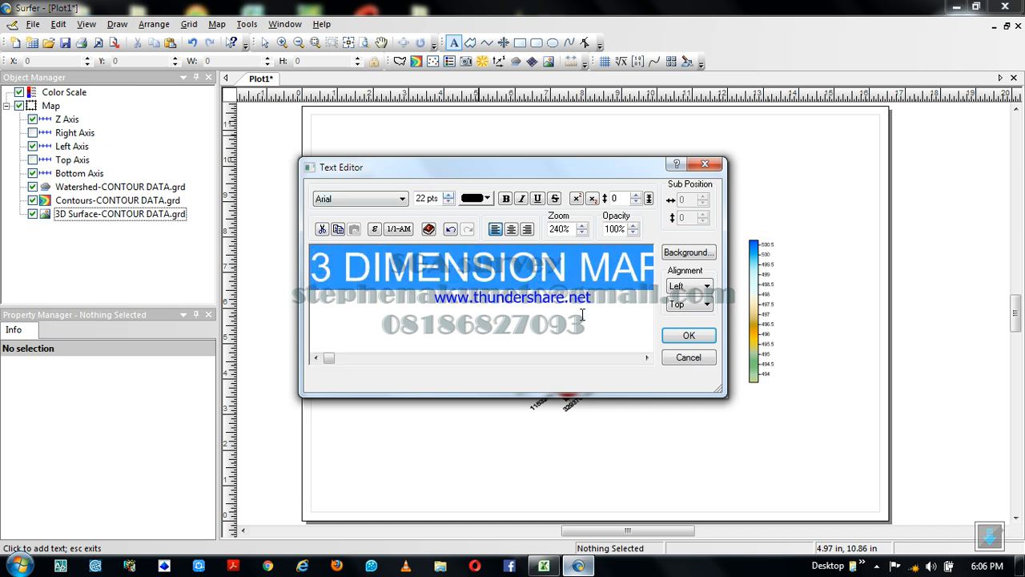
{"action": "left_click", "coordinate": [685, 338]}
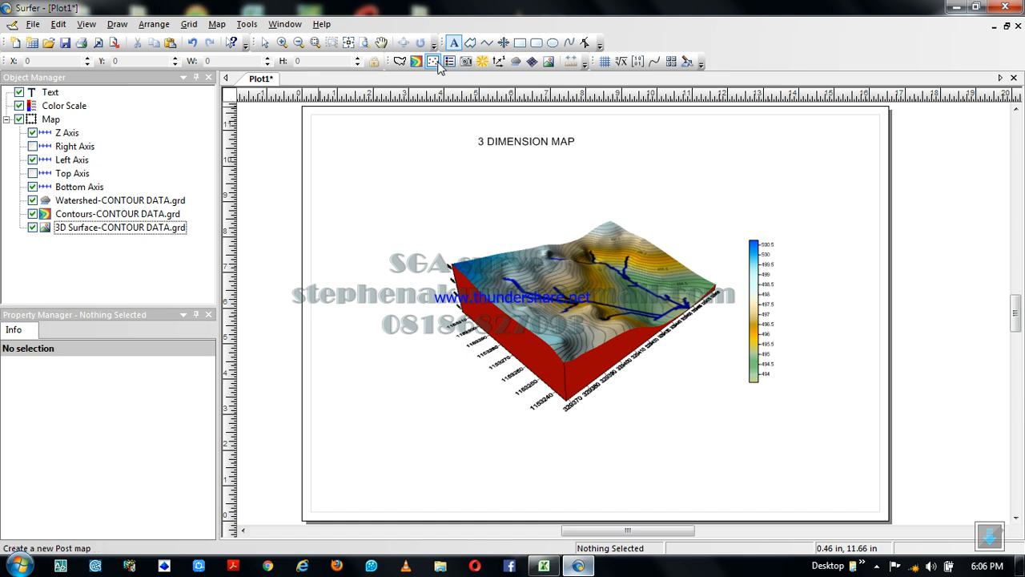
Step: Move the "3 DIMENSION MAP" title right and down, closer to the 3D surface map
{"action": "left_click", "coordinate": [517, 154]}
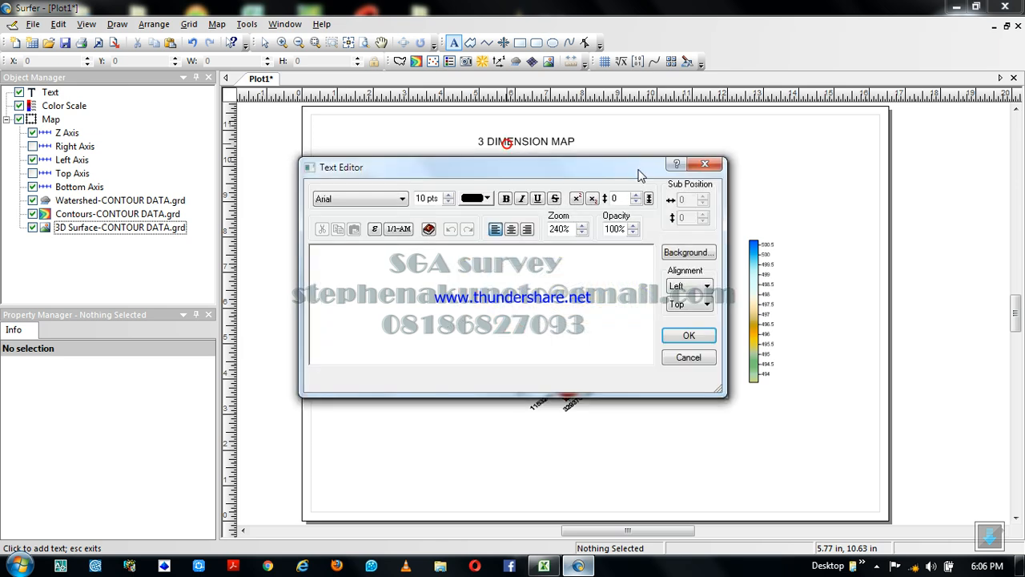
{"action": "left_click", "coordinate": [695, 170]}
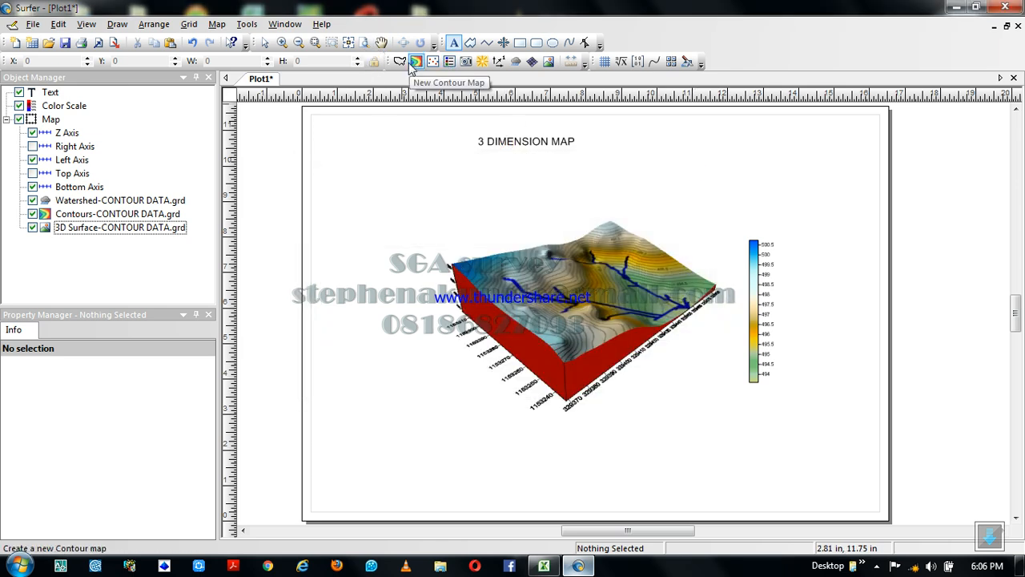
{"action": "left_click", "coordinate": [265, 43]}
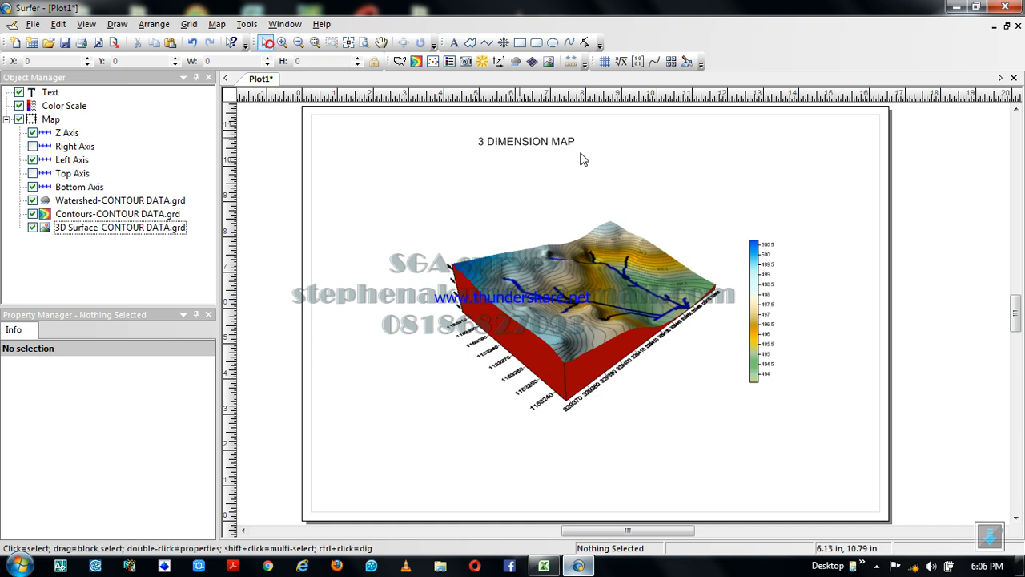
{"action": "left_click", "coordinate": [534, 146]}
{"action": "left_click_drag", "start_coordinate": [534, 147], "coordinate": [588, 181]}
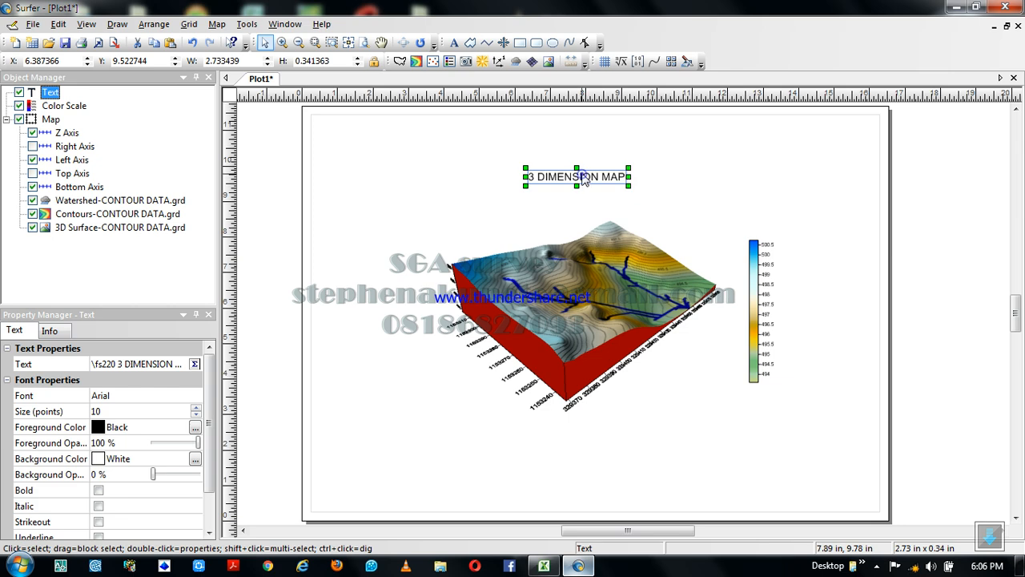
Step: Make the "3 DIMENSION MAP" title bold at 50 points and centre it above the 3D surface map
{"action": "double_click", "coordinate": [583, 177]}
{"action": "left_click", "coordinate": [495, 261]}
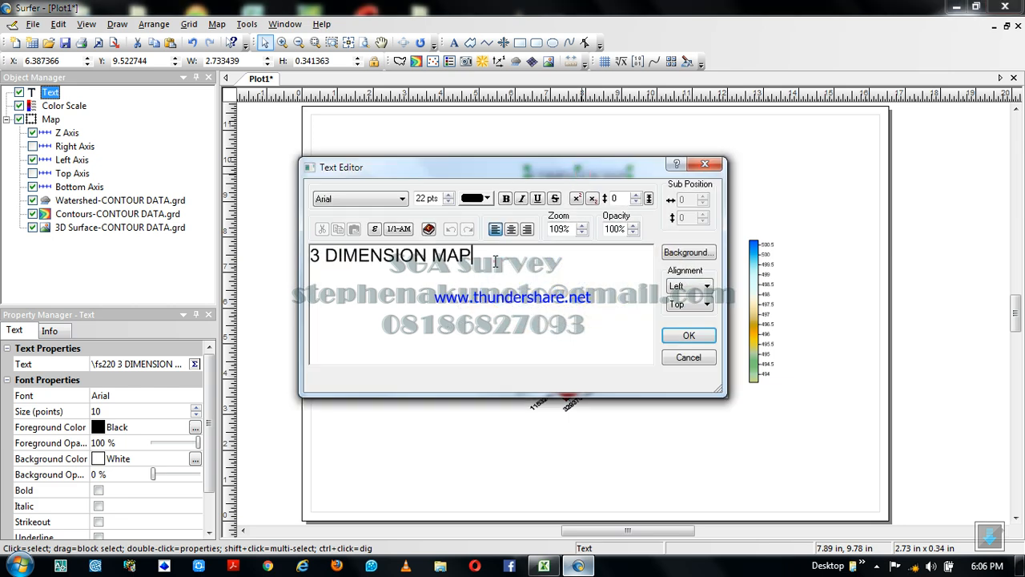
{"action": "left_click_drag", "start_coordinate": [467, 254], "coordinate": [296, 255]}
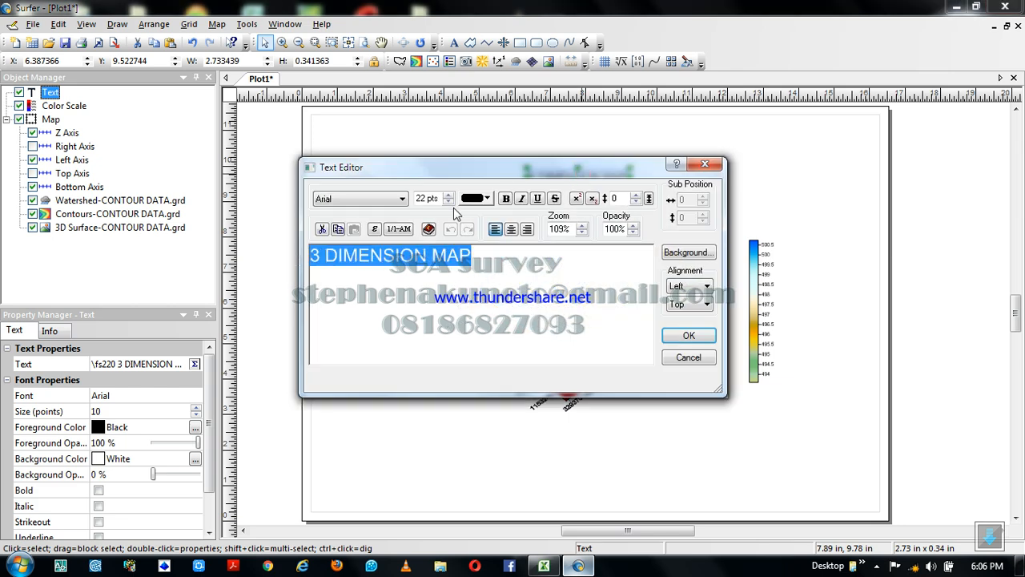
{"action": "double_click", "coordinate": [423, 198]}
{"action": "type", "text": "5"}
{"action": "left_click", "coordinate": [505, 198]}
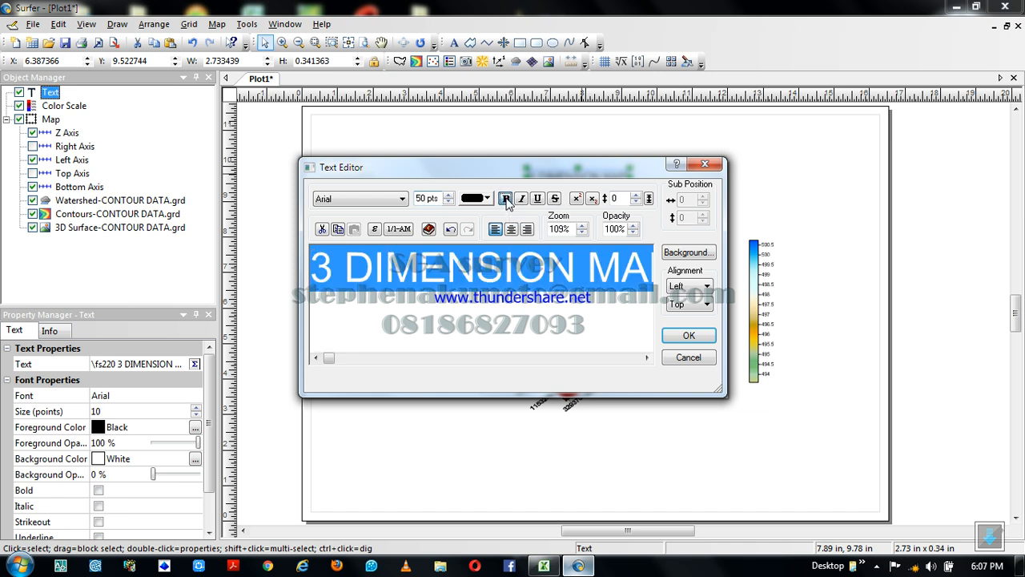
{"action": "left_click", "coordinate": [692, 341]}
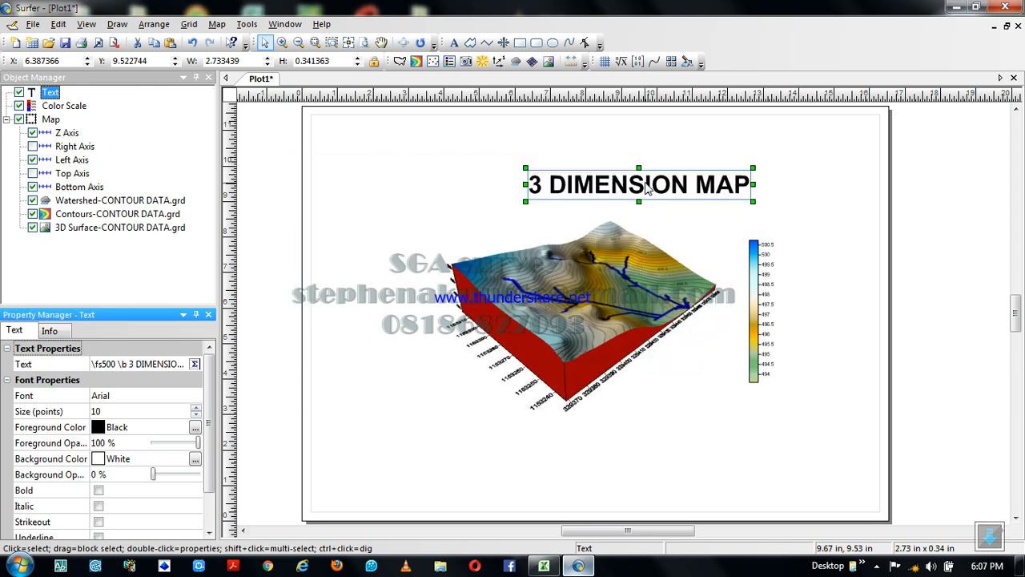
{"action": "left_click_drag", "start_coordinate": [645, 187], "coordinate": [590, 169]}
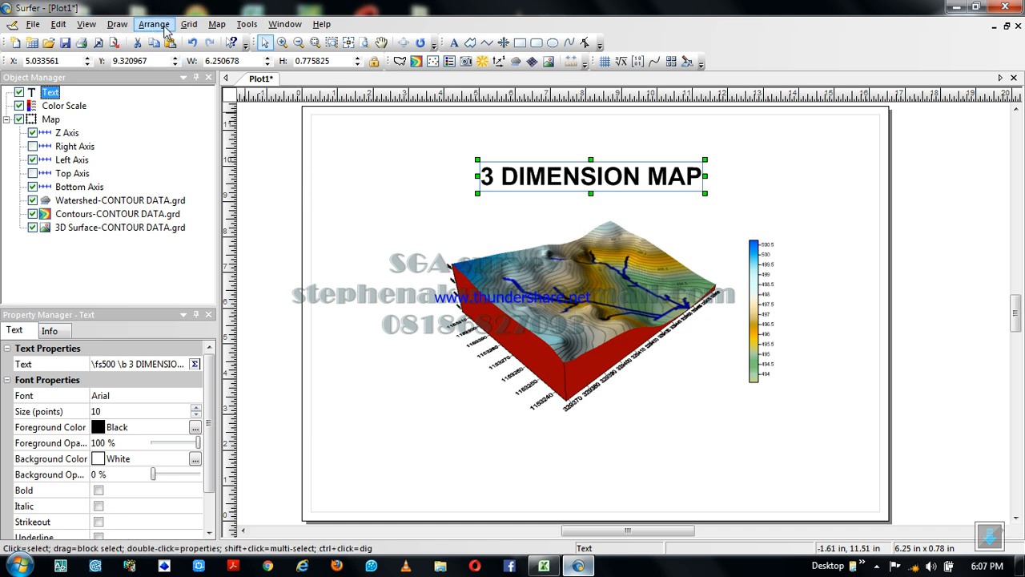
{"action": "left_click", "coordinate": [216, 25]}
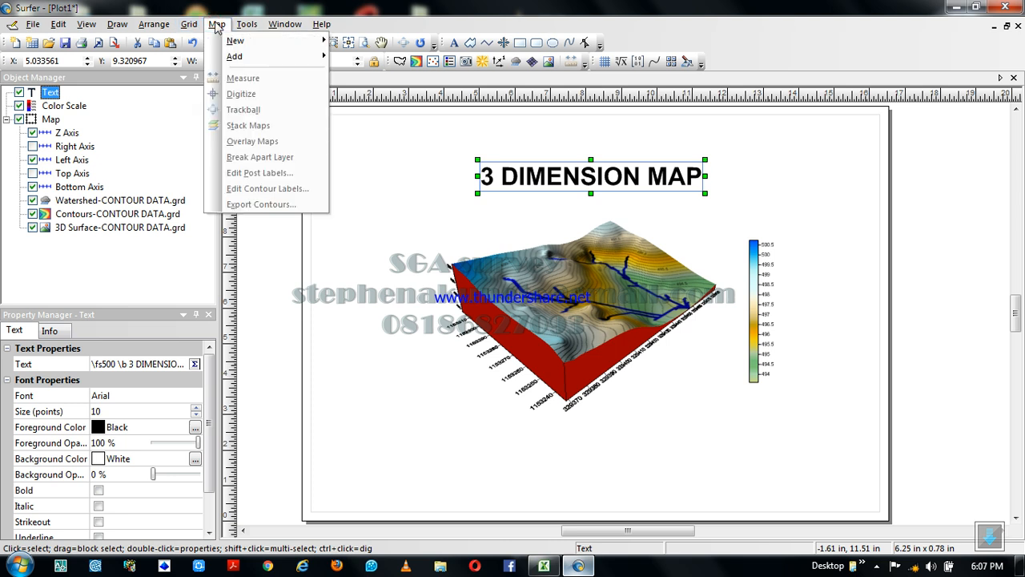
{"action": "mouse_move", "coordinate": [236, 56]}
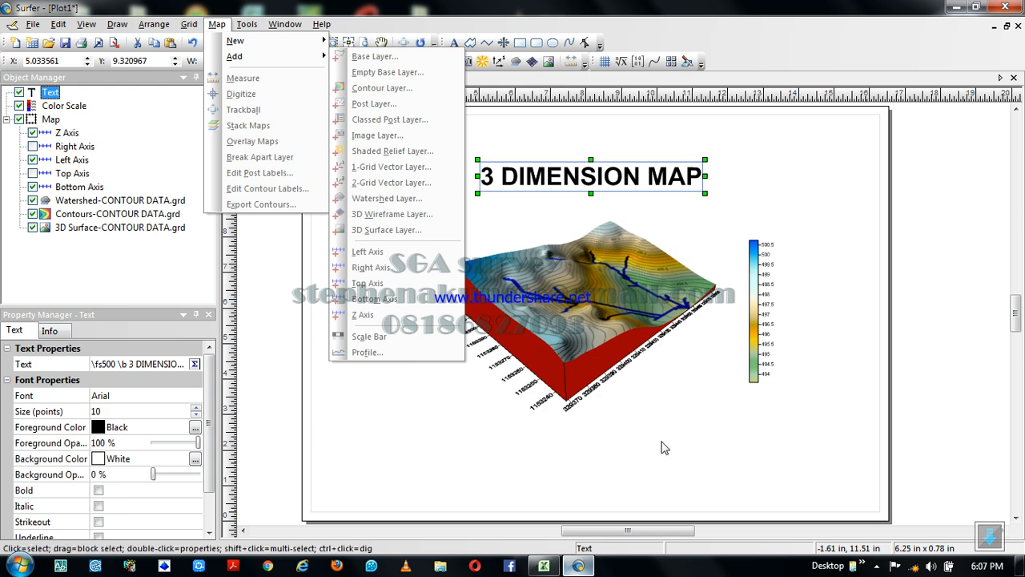
{"action": "left_click", "coordinate": [590, 339]}
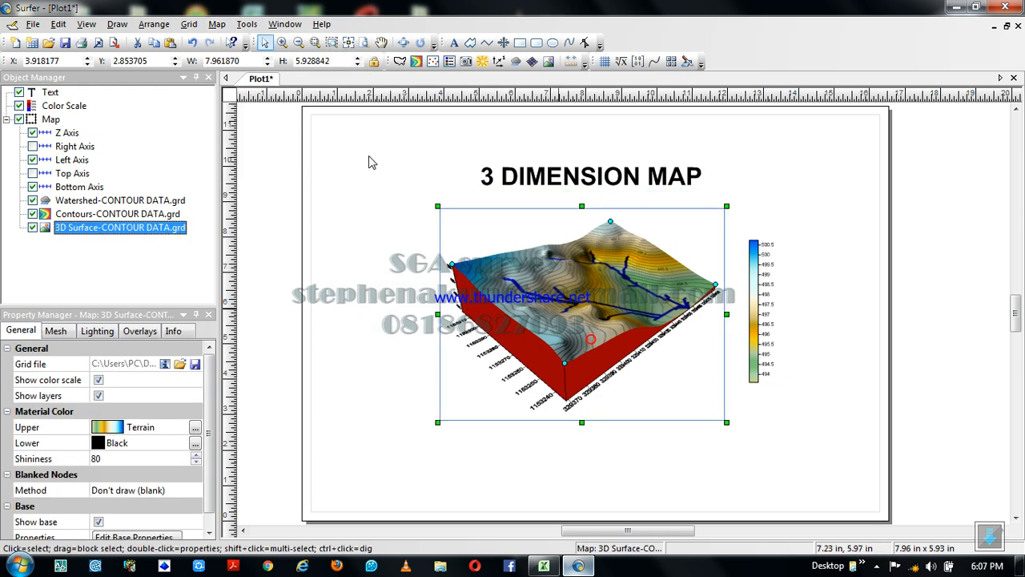
{"action": "left_click", "coordinate": [323, 182]}
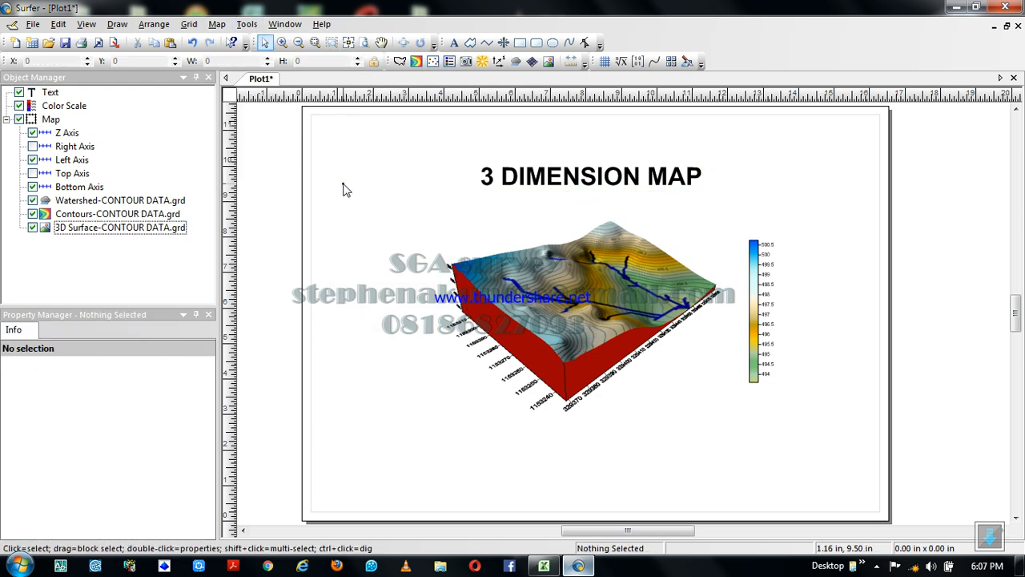
{"action": "left_click", "coordinate": [221, 25]}
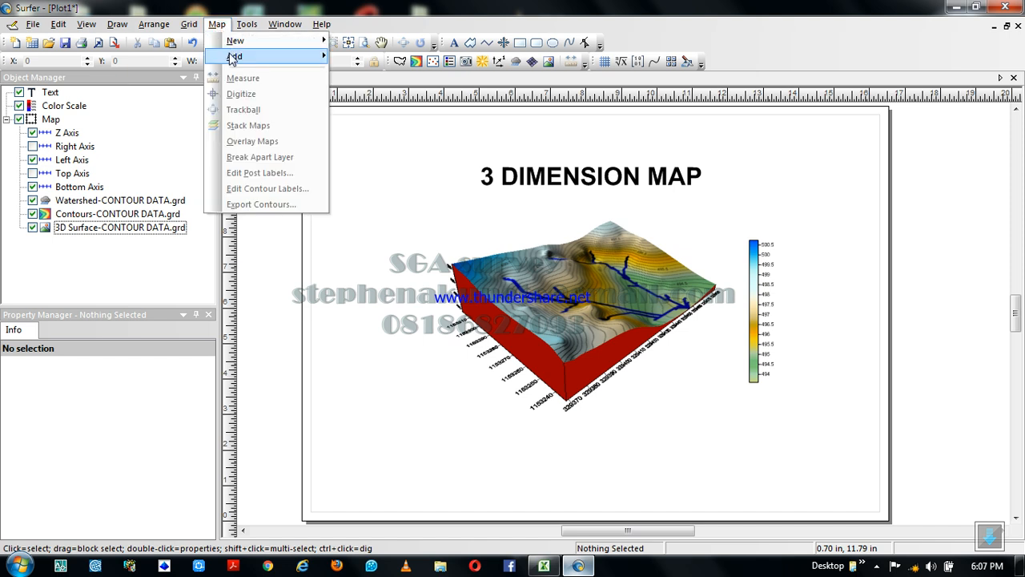
{"action": "mouse_move", "coordinate": [232, 58]}
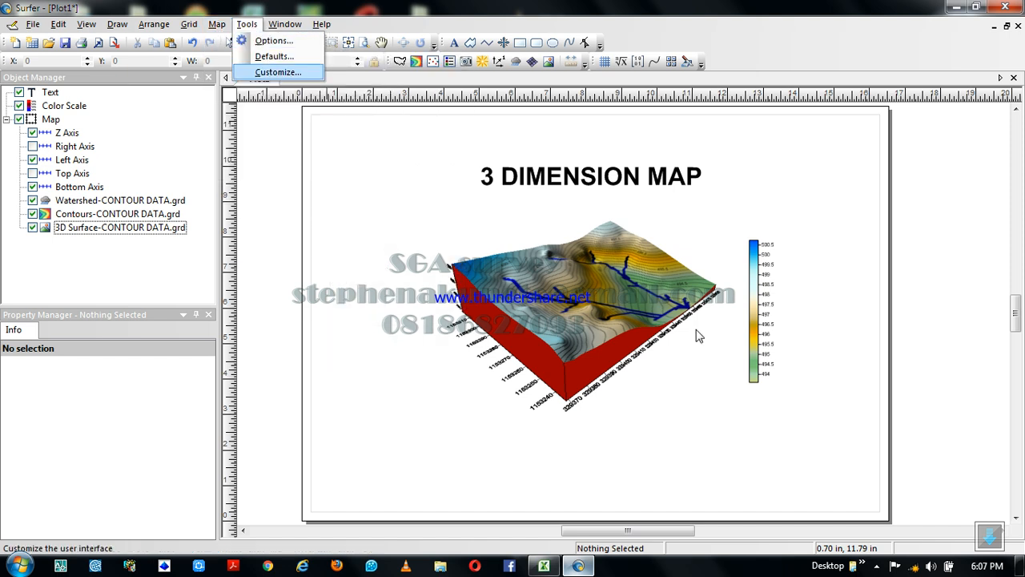
Step: Add a scale bar to the 3D surface map
{"action": "left_click", "coordinate": [651, 299]}
{"action": "left_click", "coordinate": [651, 299]}
{"action": "left_click", "coordinate": [220, 25]}
{"action": "mouse_move", "coordinate": [234, 58]}
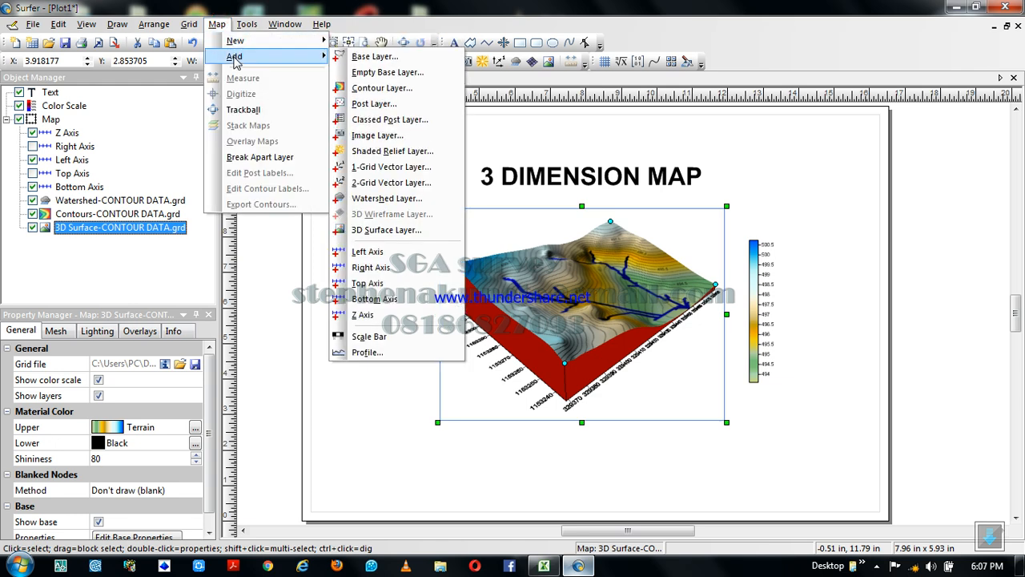
{"action": "left_click", "coordinate": [357, 338]}
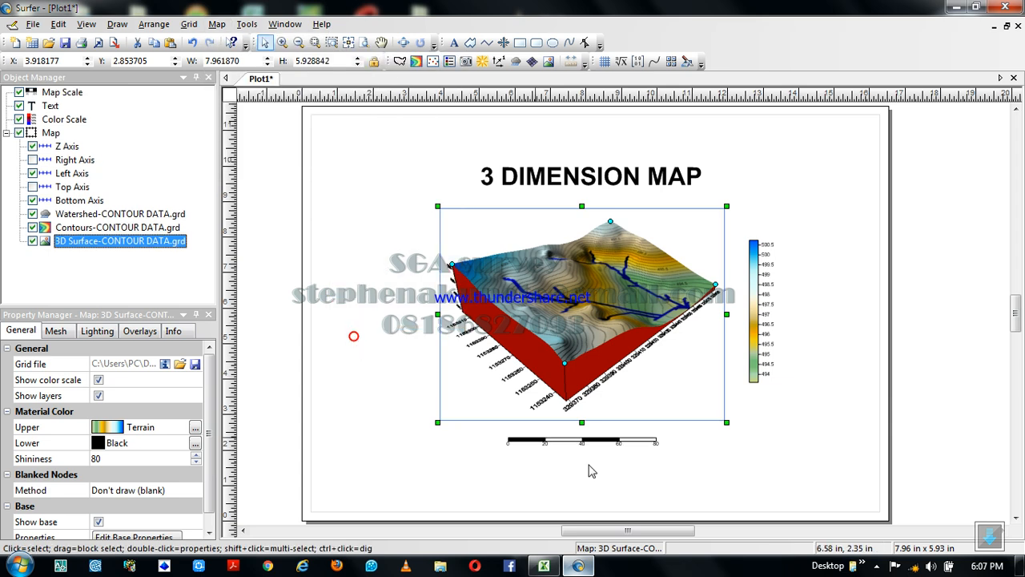
Step: Shift the scale bar slightly right beneath the map and enlarge it to about 4.77 by 0.28 in
{"action": "left_click", "coordinate": [603, 442]}
{"action": "left_click_drag", "start_coordinate": [594, 442], "coordinate": [614, 440]}
{"action": "left_click_drag", "start_coordinate": [681, 437], "coordinate": [697, 414]}
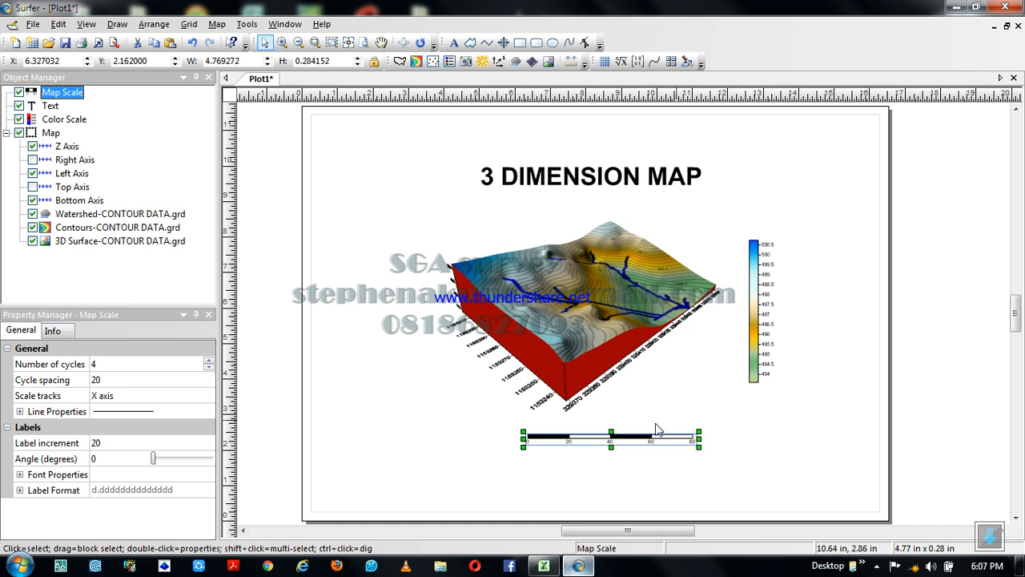
{"action": "left_click", "coordinate": [660, 466]}
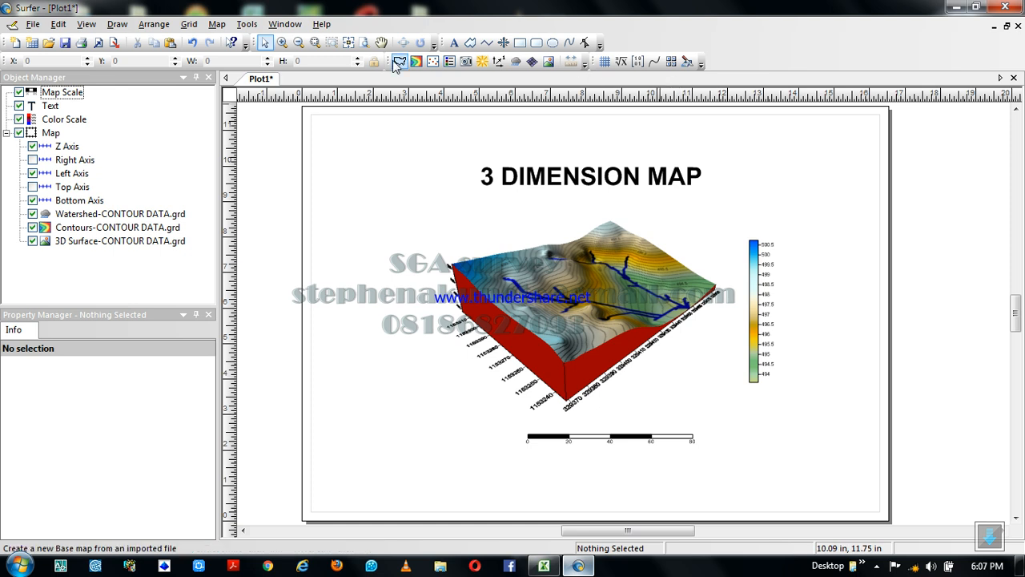
Step: Draw a rectangular border about 13 by 10 in around the title, map, color scale and scale bar
{"action": "left_click", "coordinate": [521, 43]}
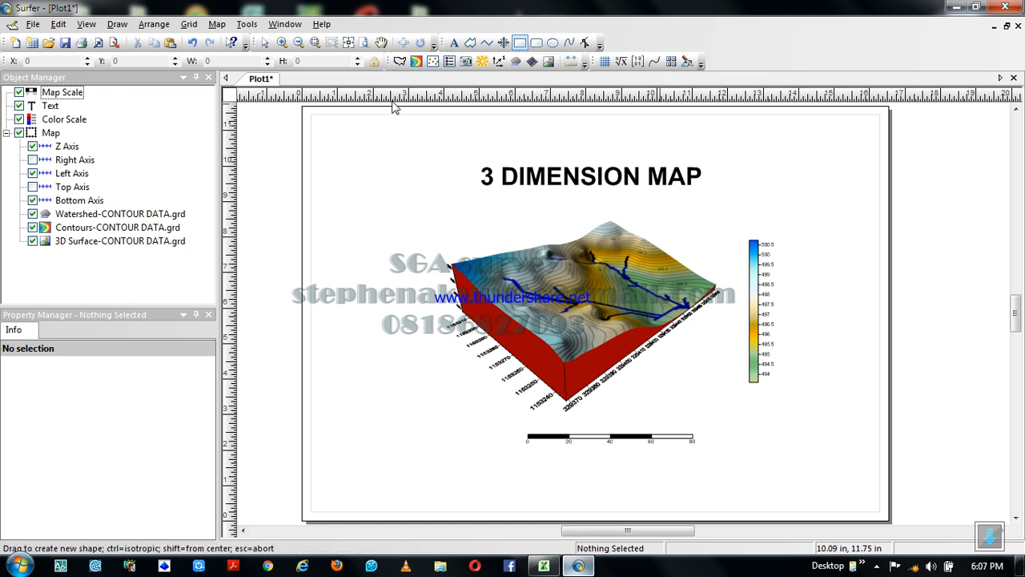
{"action": "left_click_drag", "start_coordinate": [378, 126], "coordinate": [841, 489]}
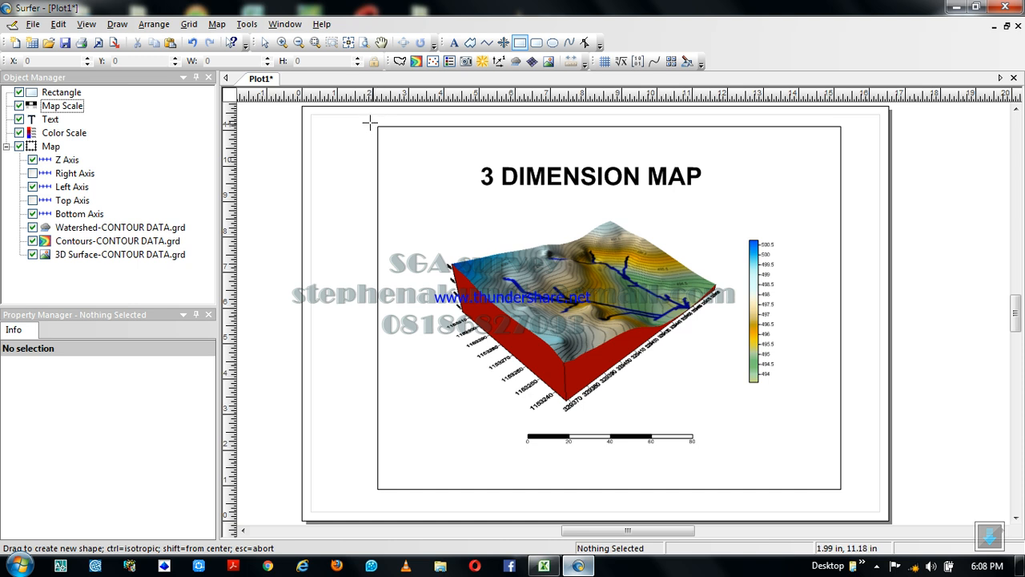
Step: Export the plot to the SURFER TUTORIALS folder as a vector PDF named "3 DIM MAP", keeping the default export options
{"action": "left_click", "coordinate": [32, 25]}
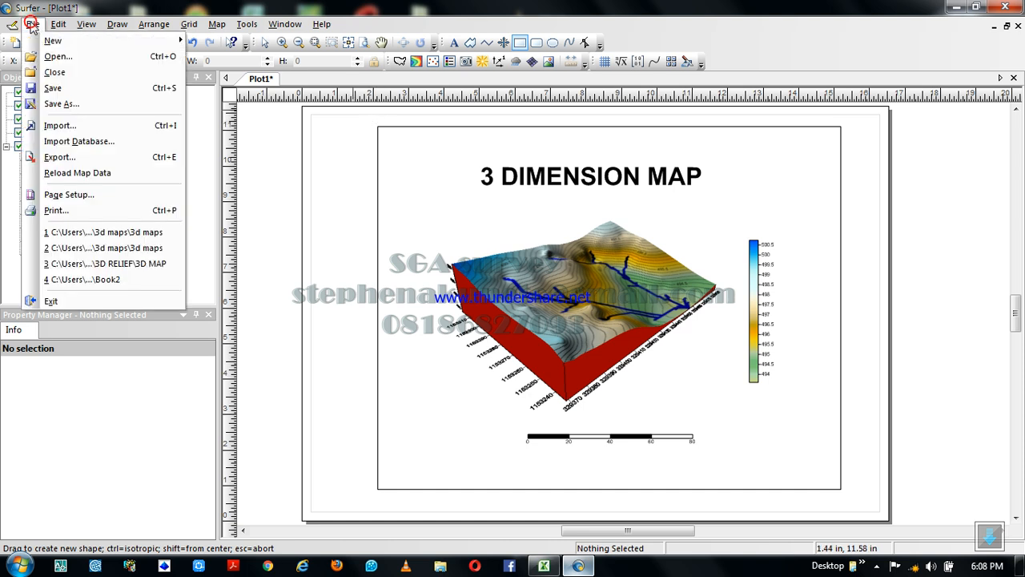
{"action": "left_click", "coordinate": [52, 157]}
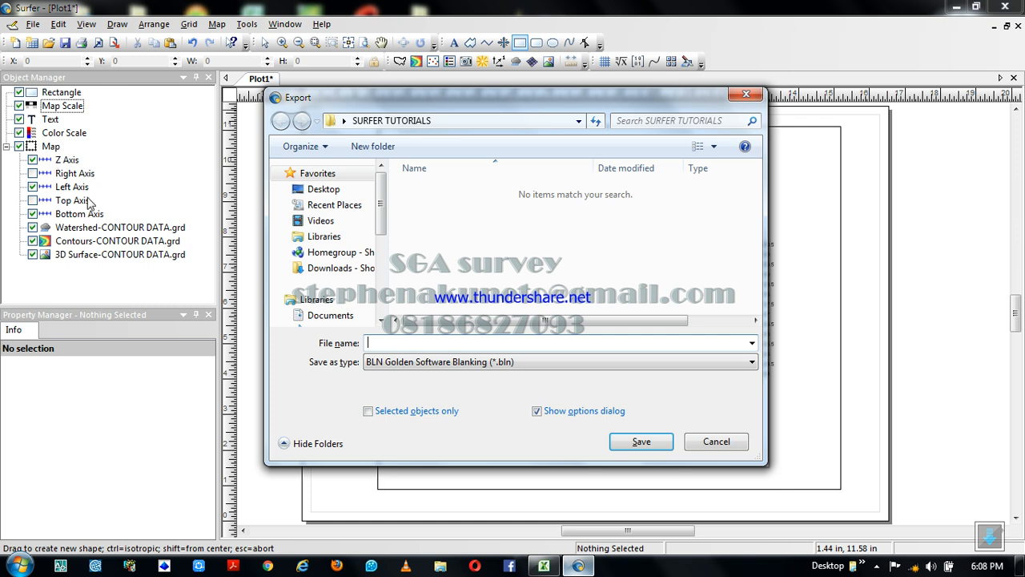
{"action": "left_click", "coordinate": [402, 366]}
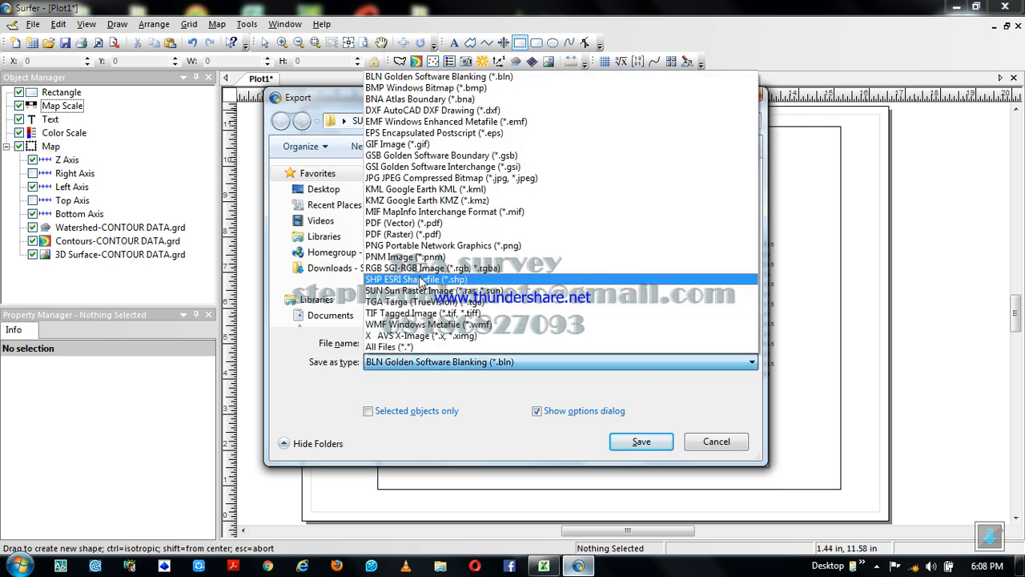
{"action": "left_click", "coordinate": [430, 223]}
{"action": "left_click", "coordinate": [396, 342]}
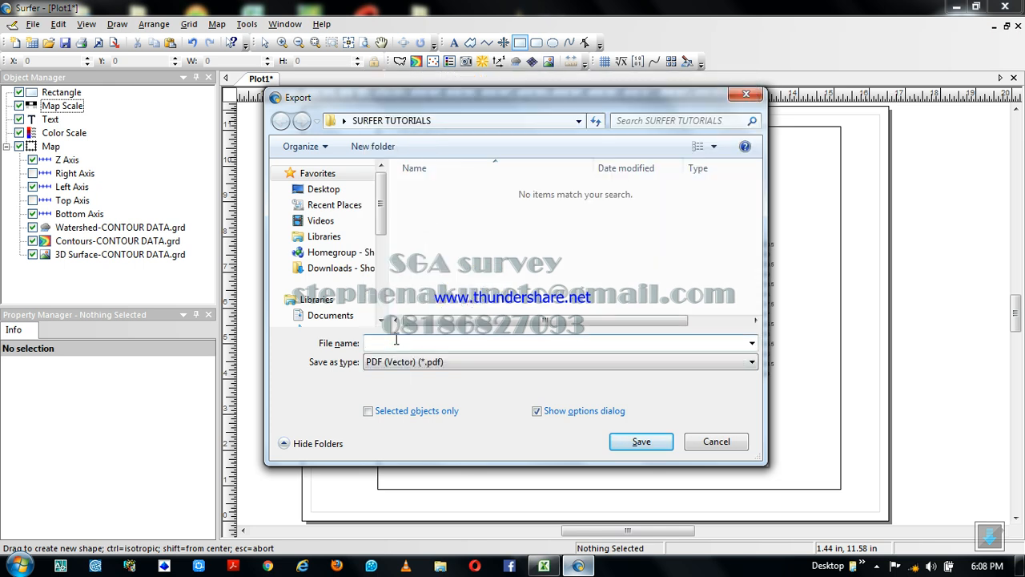
{"action": "type", "text": "3 DIM MAP"}
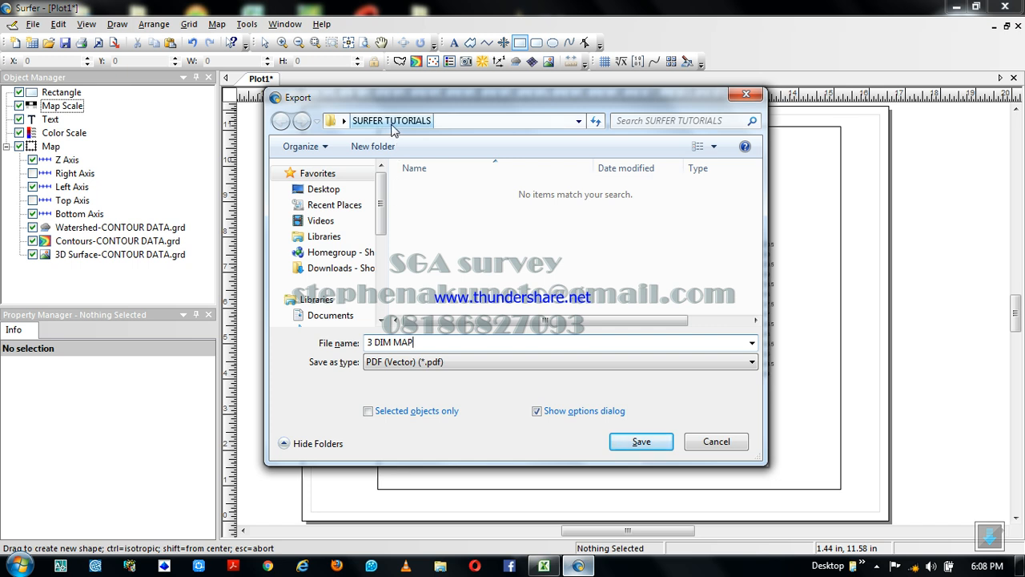
{"action": "left_click", "coordinate": [643, 443]}
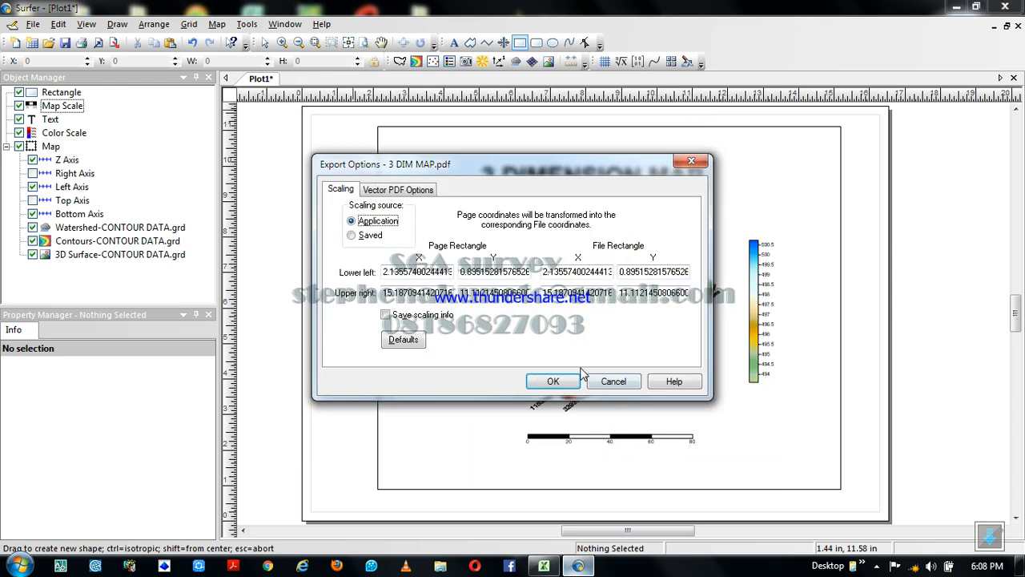
{"action": "left_click", "coordinate": [559, 381]}
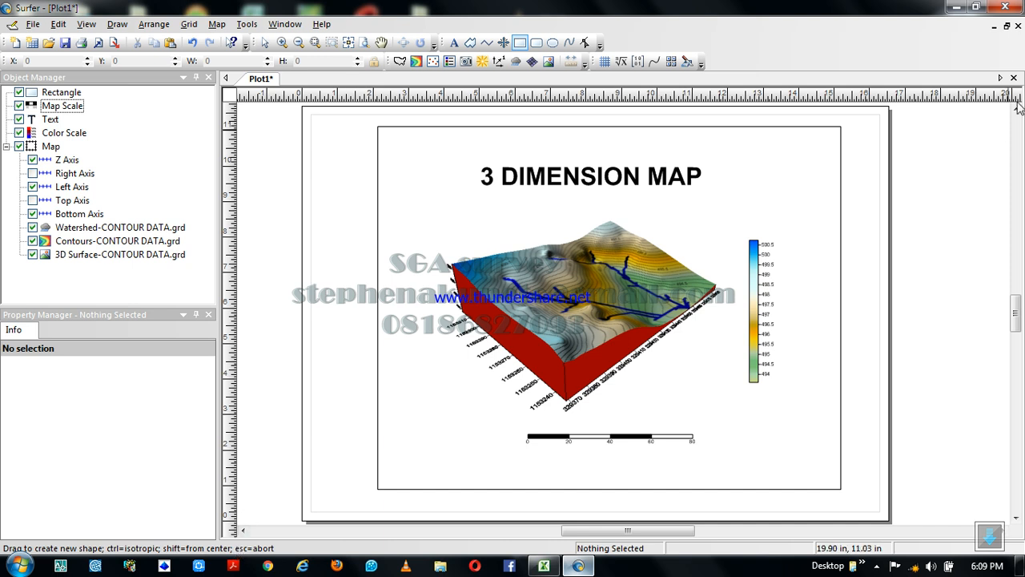
Step: Switch to the SURFER TUTORIALS folder on the desktop and open the 3 DIM MAP PDF with Adobe Acrobat Reader DC
{"action": "left_click", "coordinate": [956, 7]}
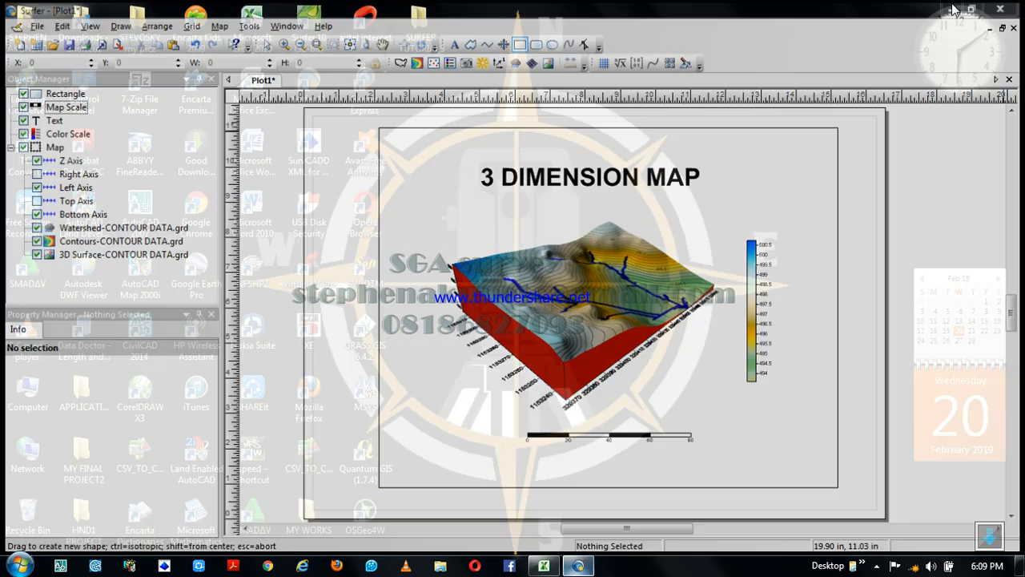
{"action": "double_click", "coordinate": [438, 22]}
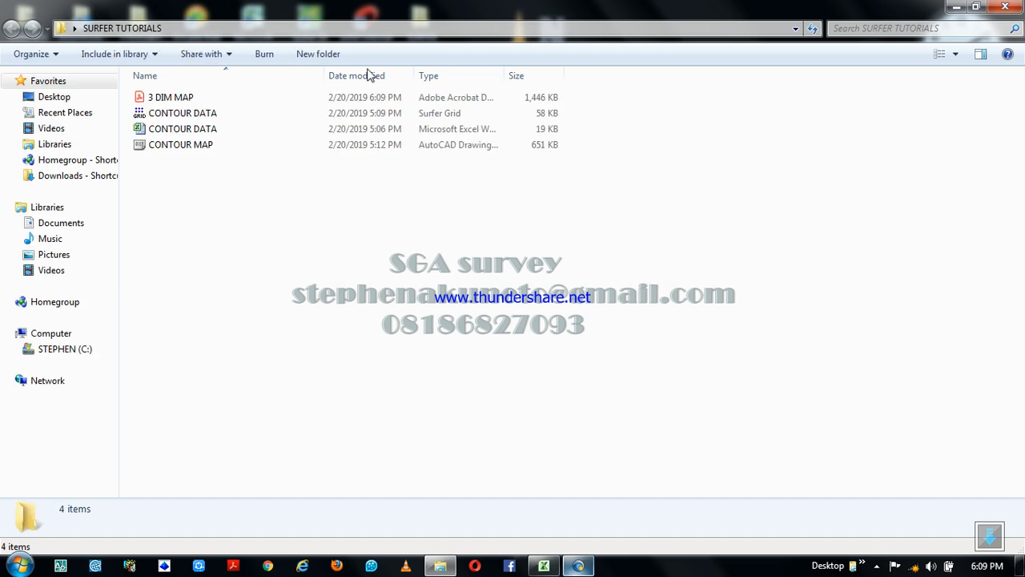
{"action": "double_click", "coordinate": [321, 97]}
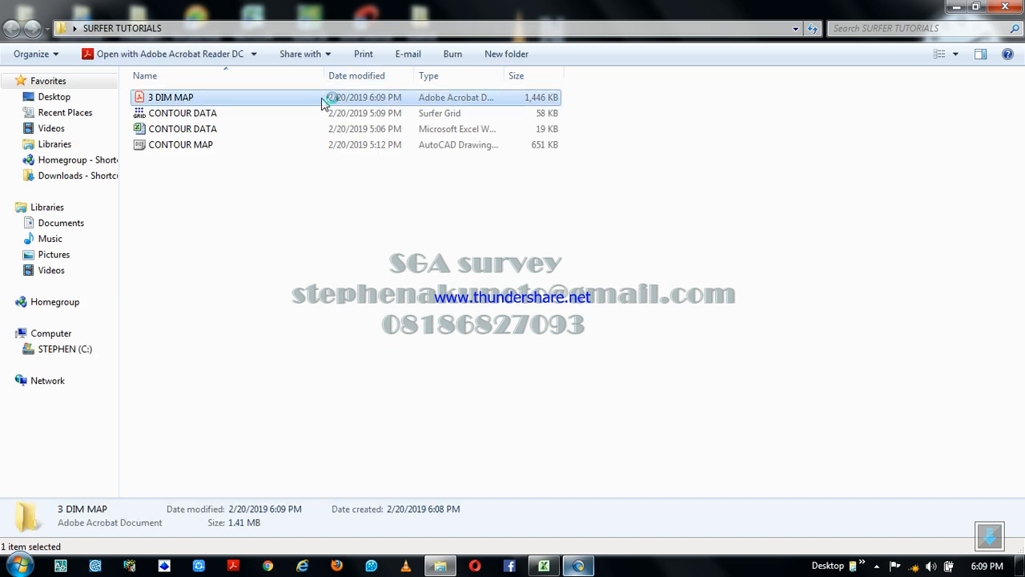
{"action": "right_click", "coordinate": [321, 98]}
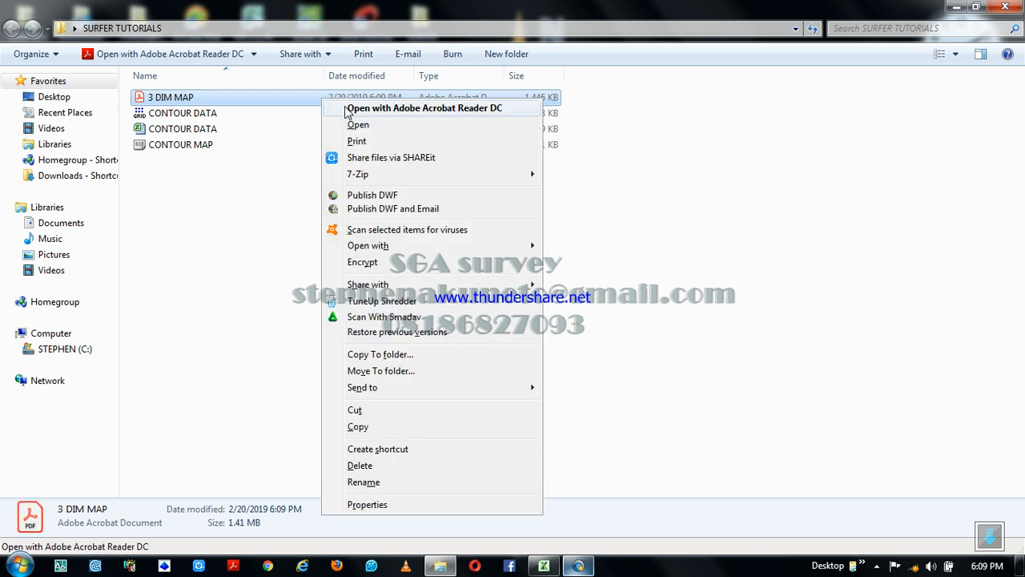
{"action": "left_click", "coordinate": [346, 107]}
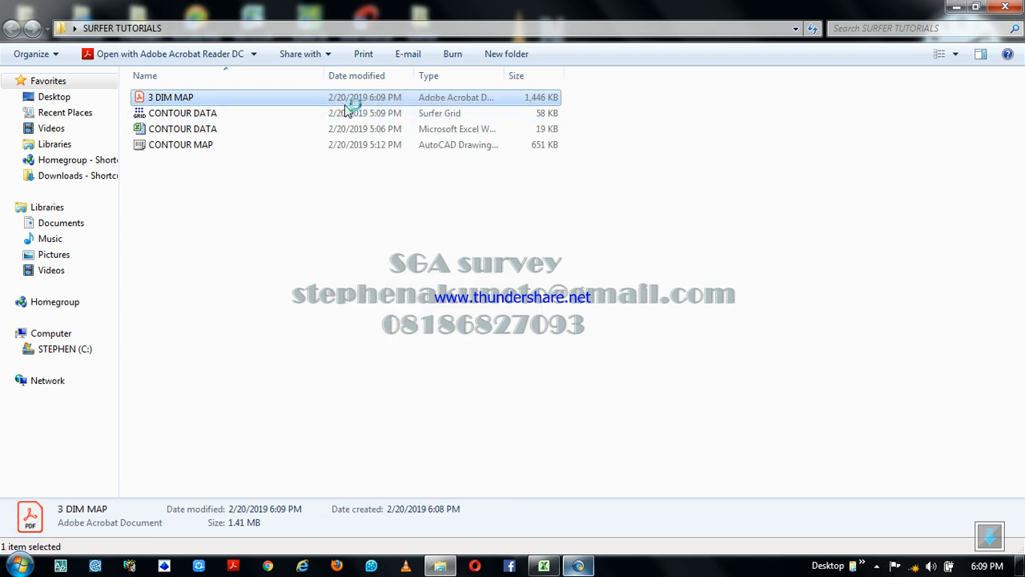